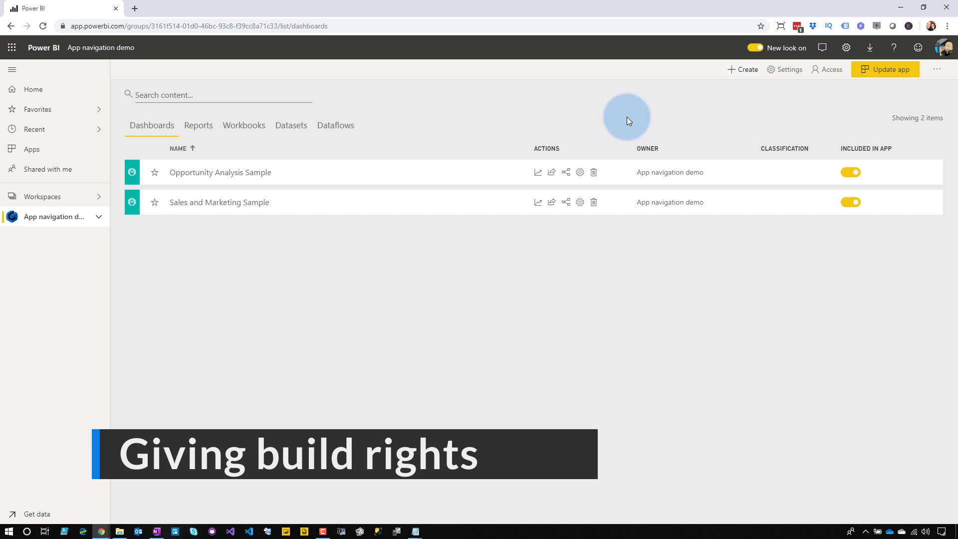
# - Review the roles that can be assigned in the App navigation demo workspace's access settings
pyautogui.click(830, 70)
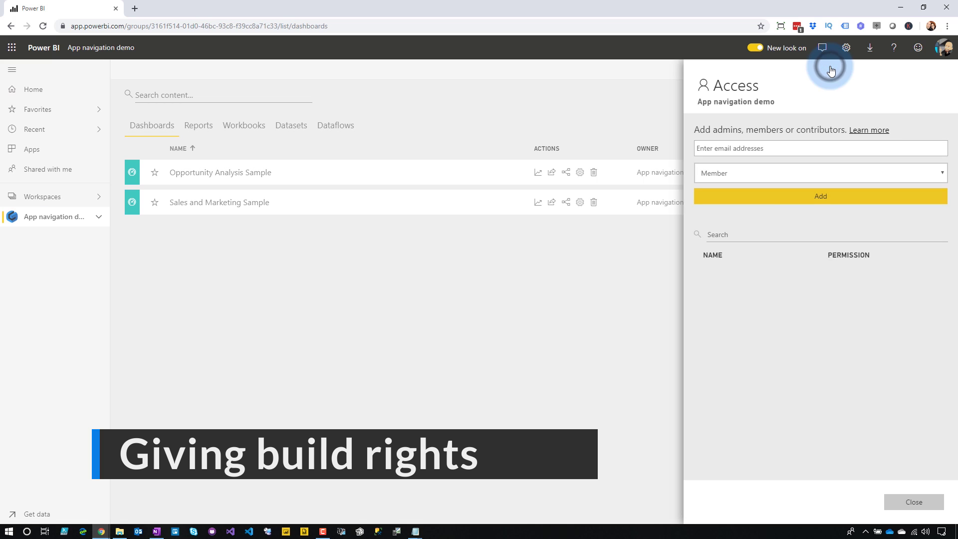
pyautogui.click(627, 197)
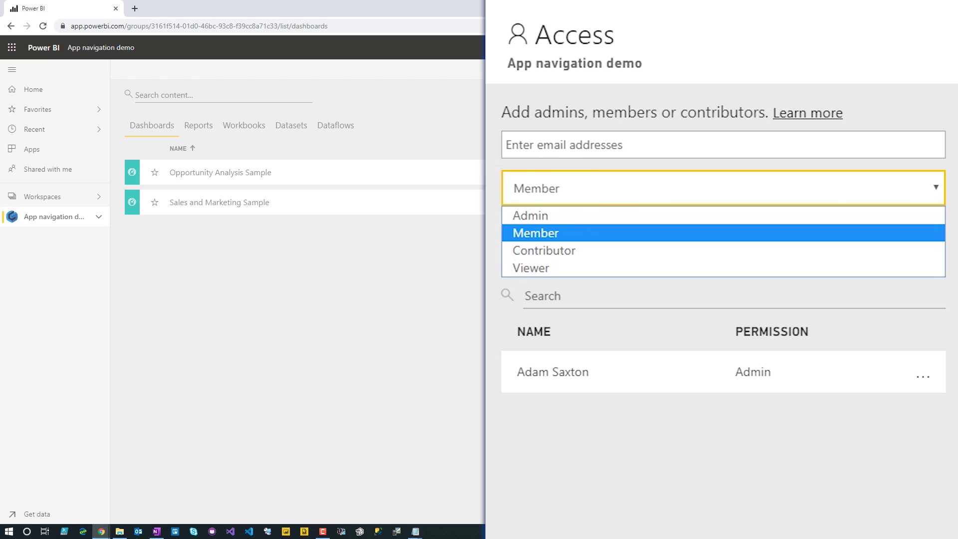
pyautogui.click(508, 241)
# - Open the App navigation demo app for updating and review its permissions settings
pyautogui.click(893, 73)
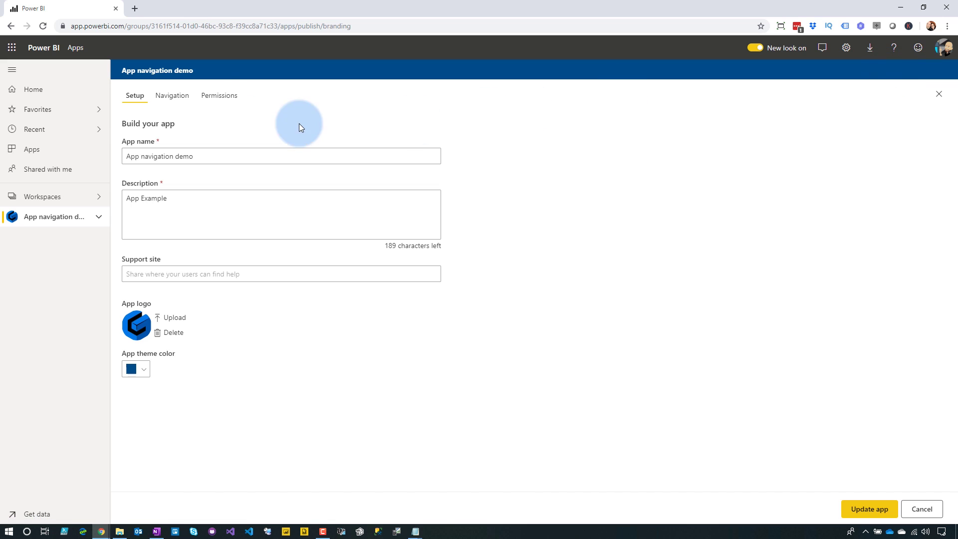
pyautogui.click(209, 104)
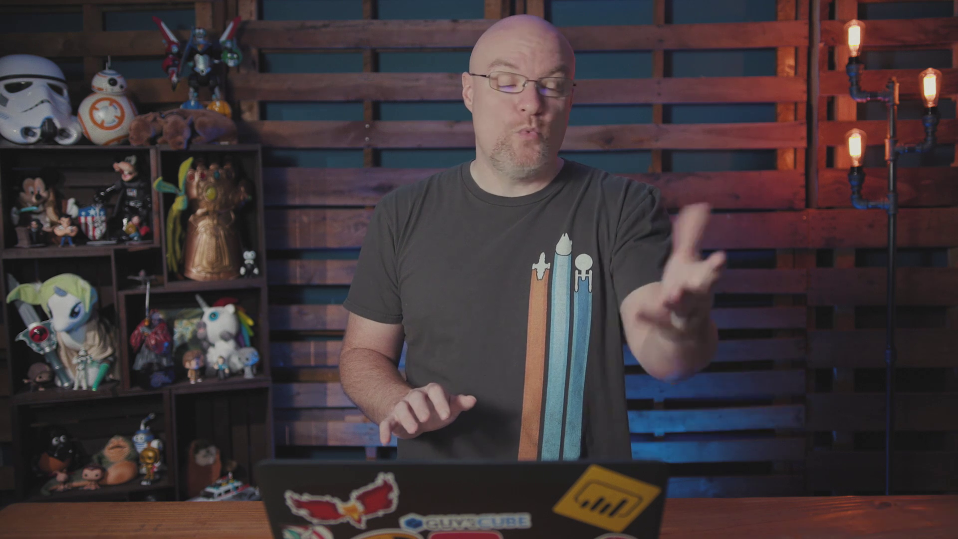
pyautogui.click(225, 97)
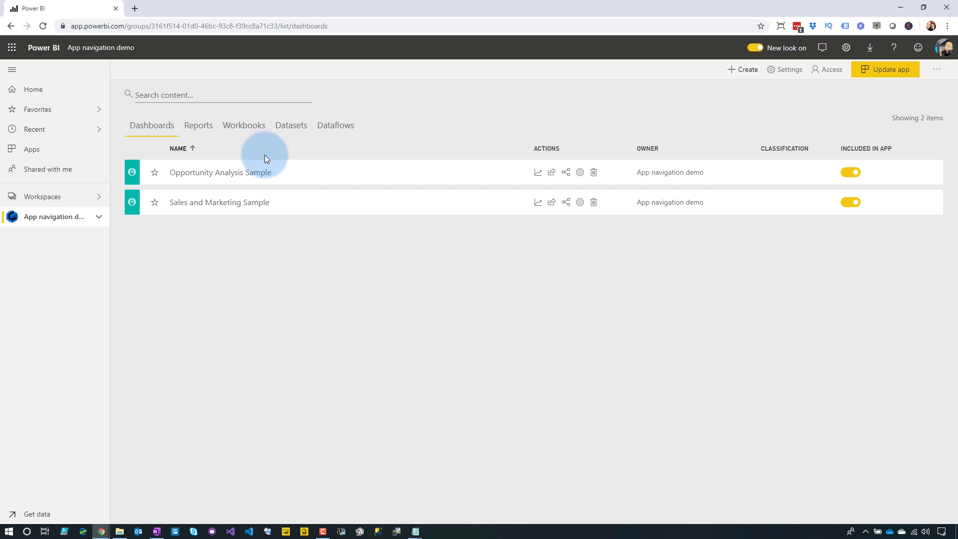
# - Review the sharing options of the AdventureWorks report, including building new content, and close them without sharing
pyautogui.click(199, 127)
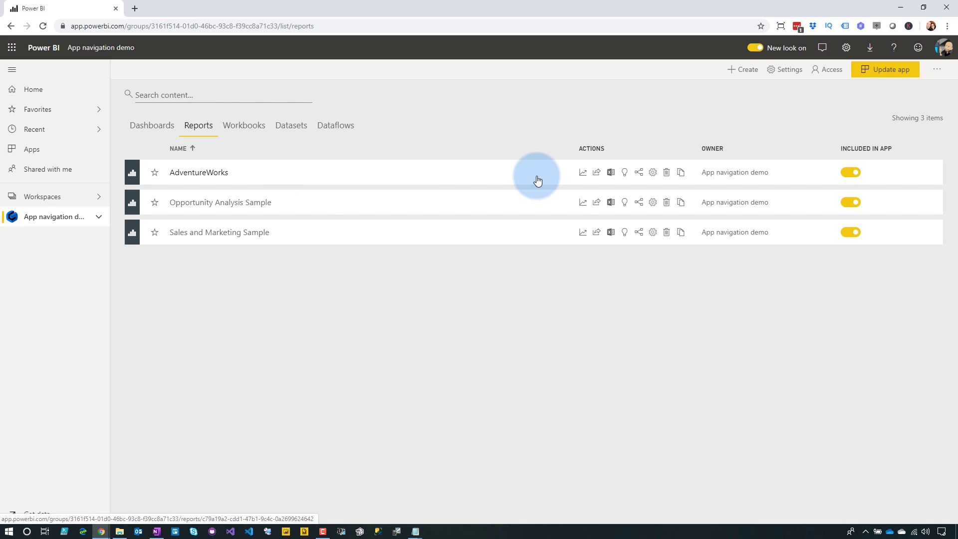
pyautogui.click(594, 173)
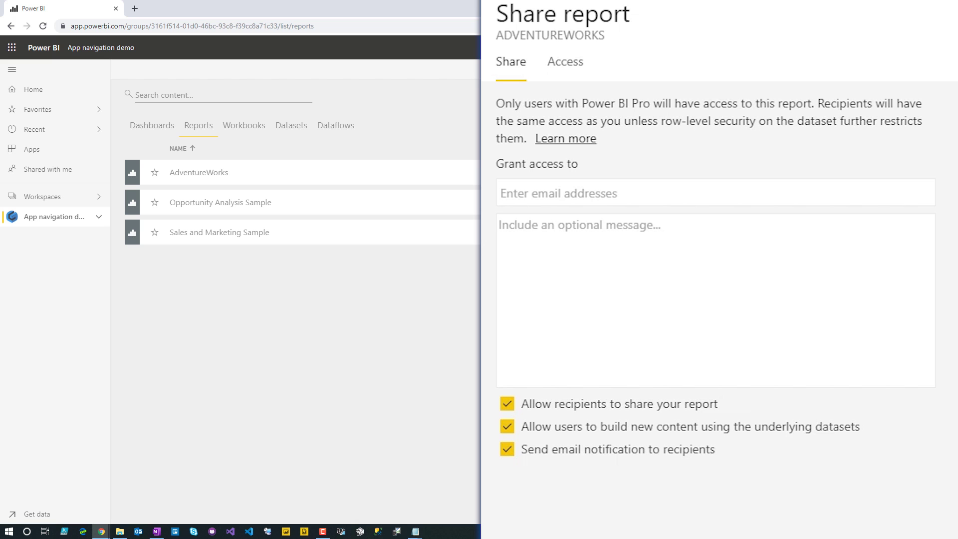
pyautogui.click(474, 351)
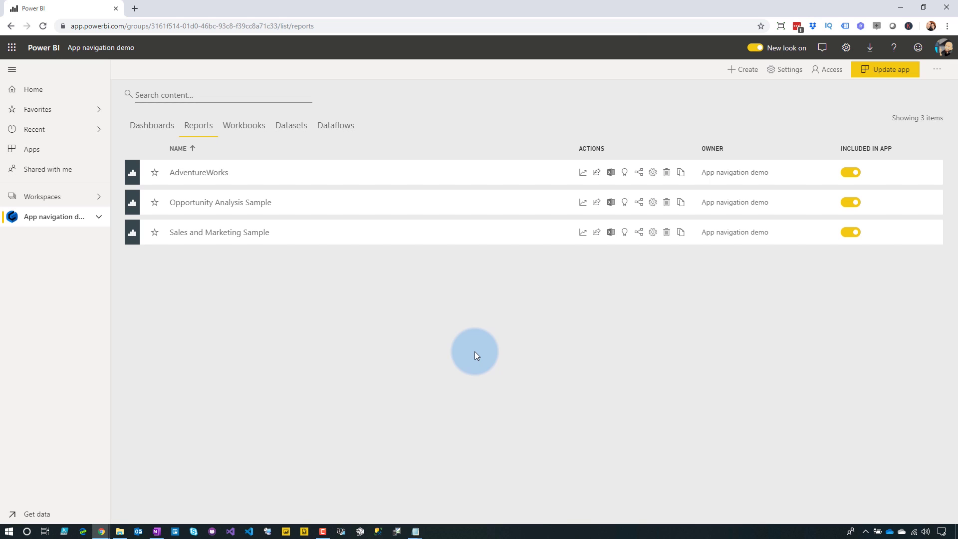
# - Manage the AdventureWorks dataset's permissions and grant another user access with reshare and build rights
pyautogui.click(299, 126)
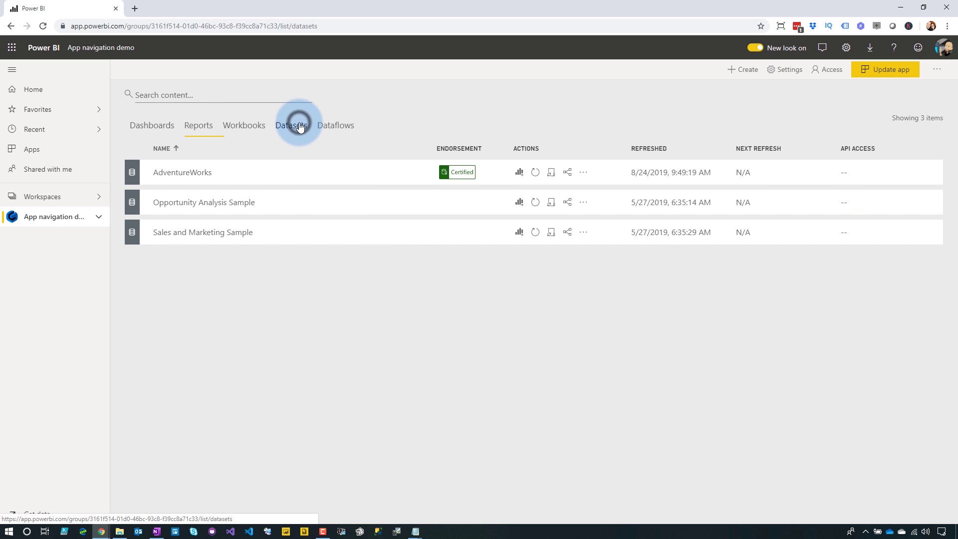
pyautogui.click(583, 173)
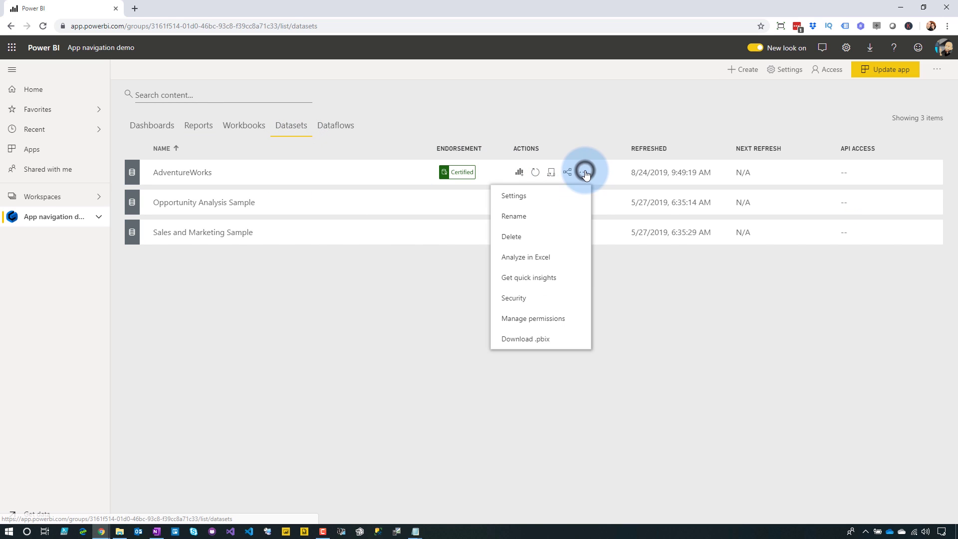
pyautogui.click(551, 321)
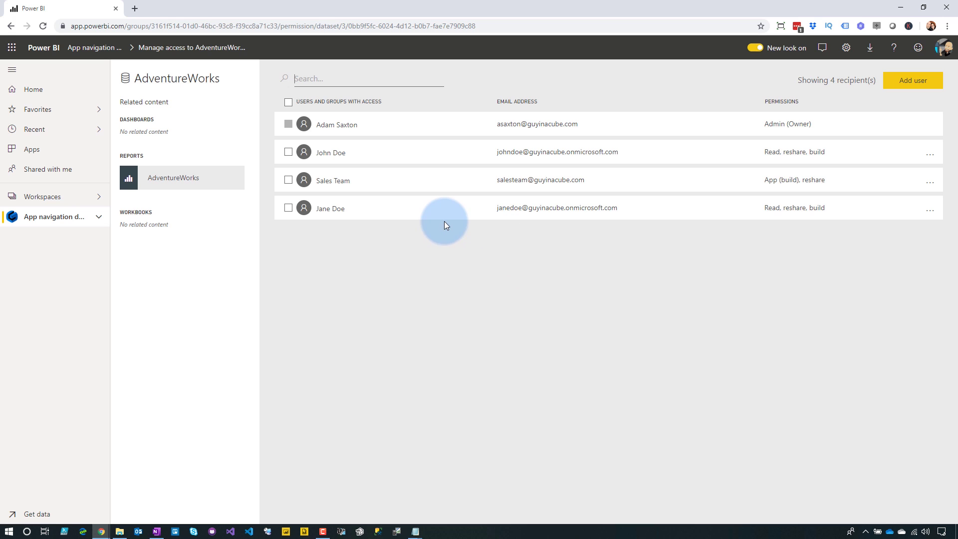
pyautogui.click(906, 83)
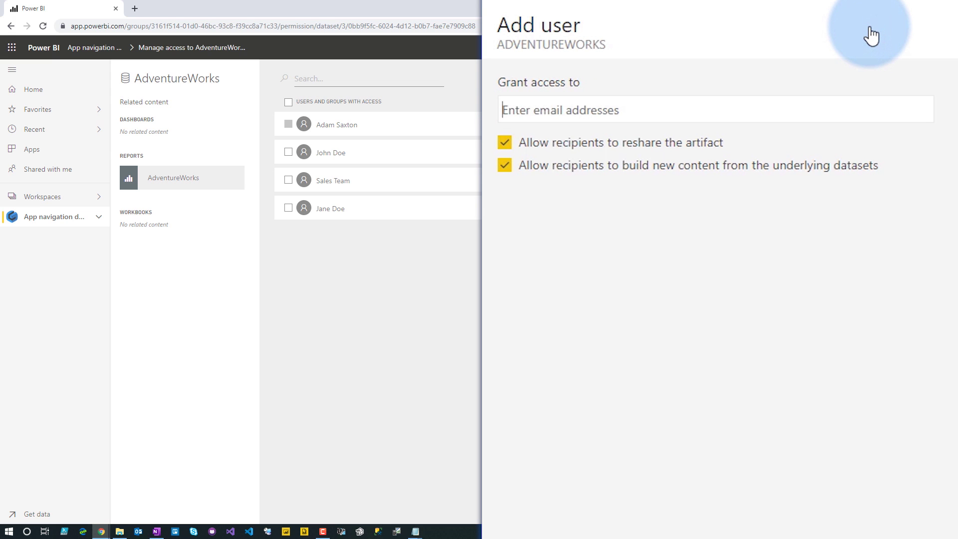
pyautogui.write('mbiss')
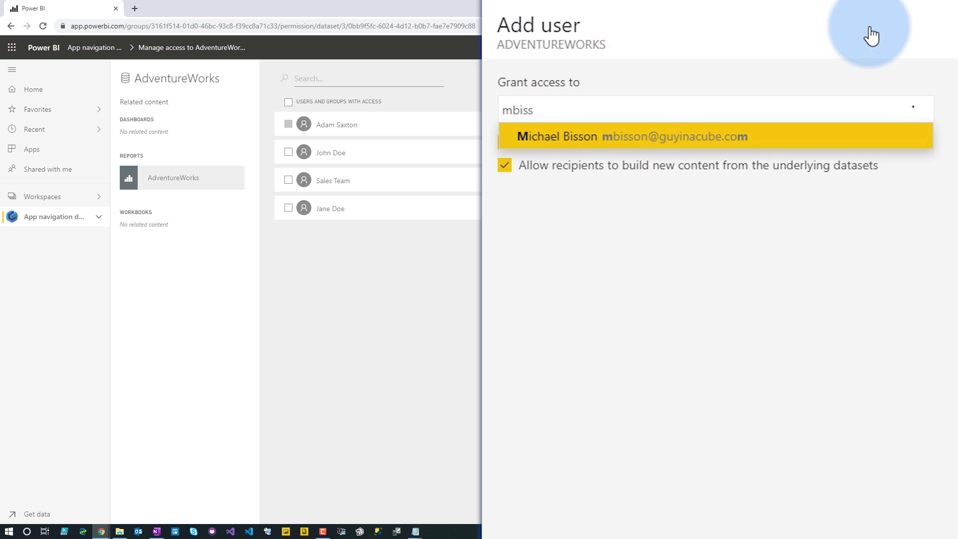
pyautogui.click(630, 143)
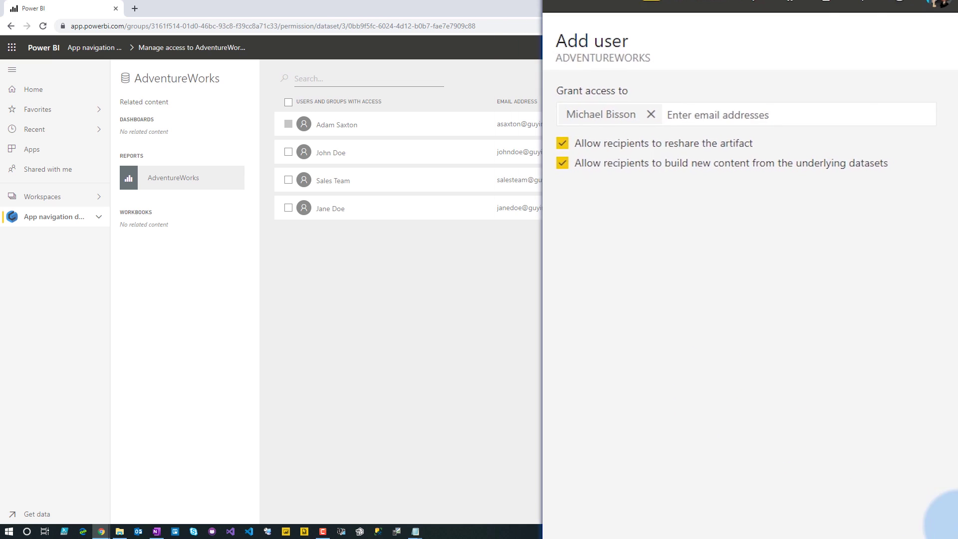
pyautogui.click(881, 506)
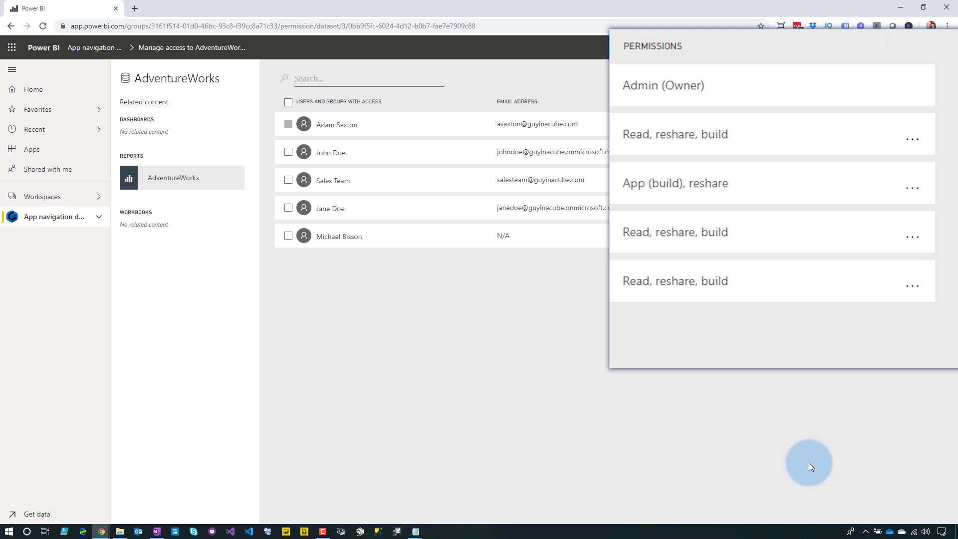
# - Remove build permission from the fourth listed AdventureWorks dataset user, and remove that user's access including the related AdventureWorks report
pyautogui.click(914, 238)
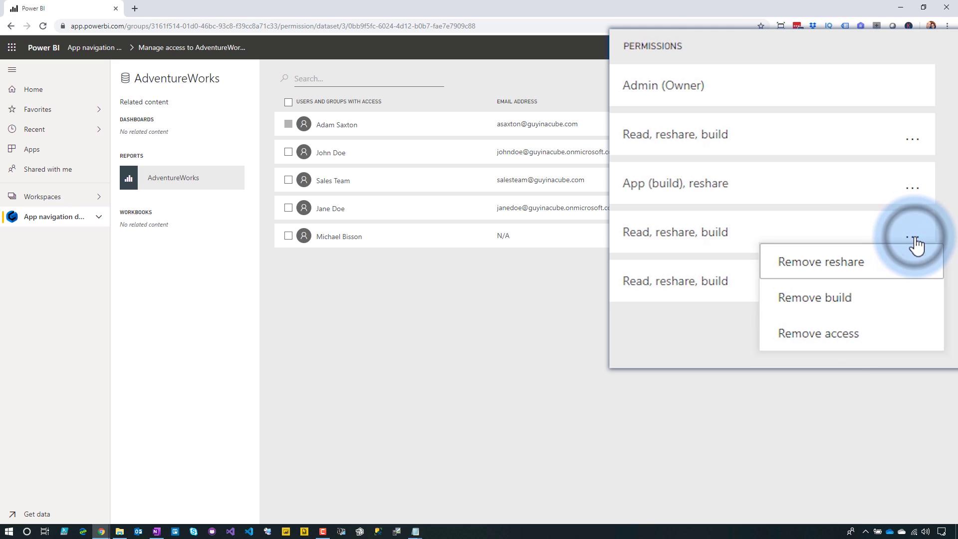
pyautogui.click(851, 310)
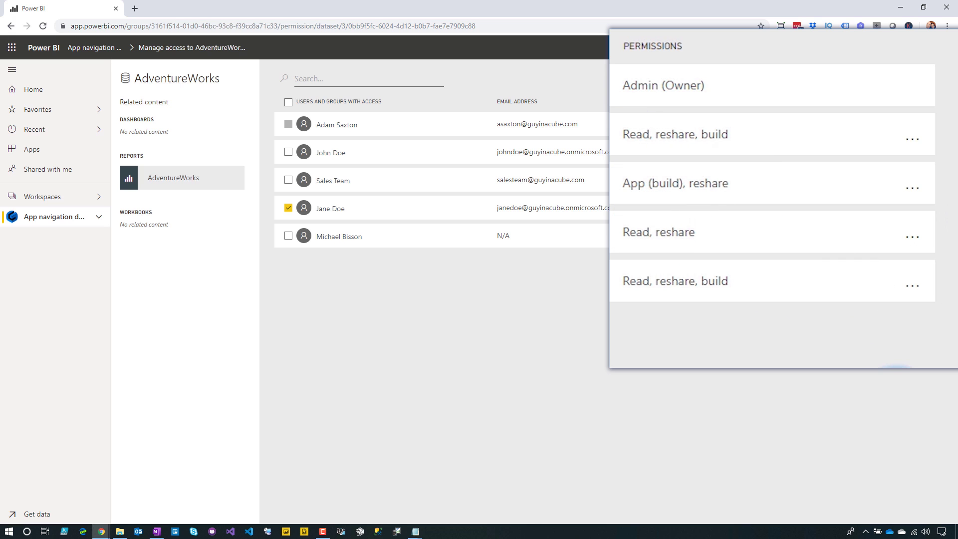
pyautogui.click(912, 238)
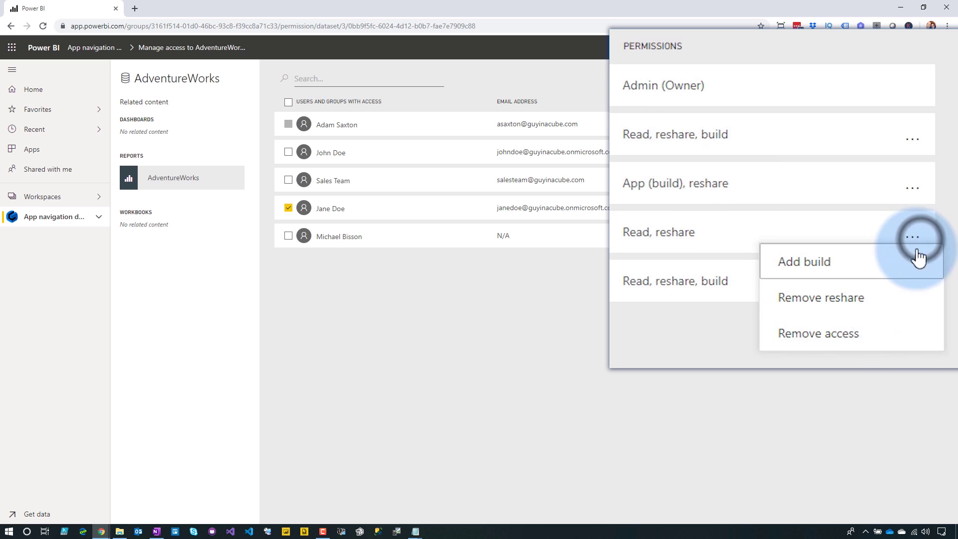
pyautogui.click(828, 342)
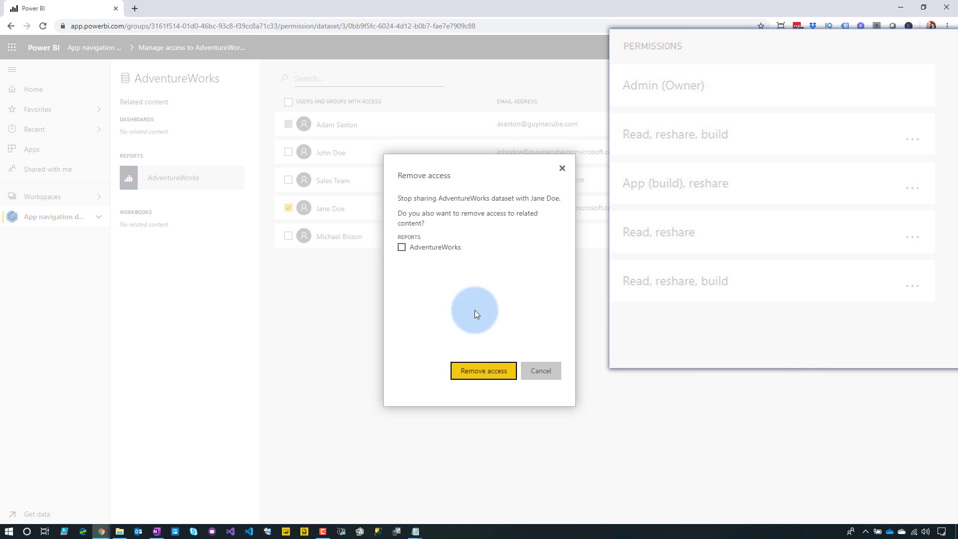
pyautogui.click(402, 246)
pyautogui.click(483, 371)
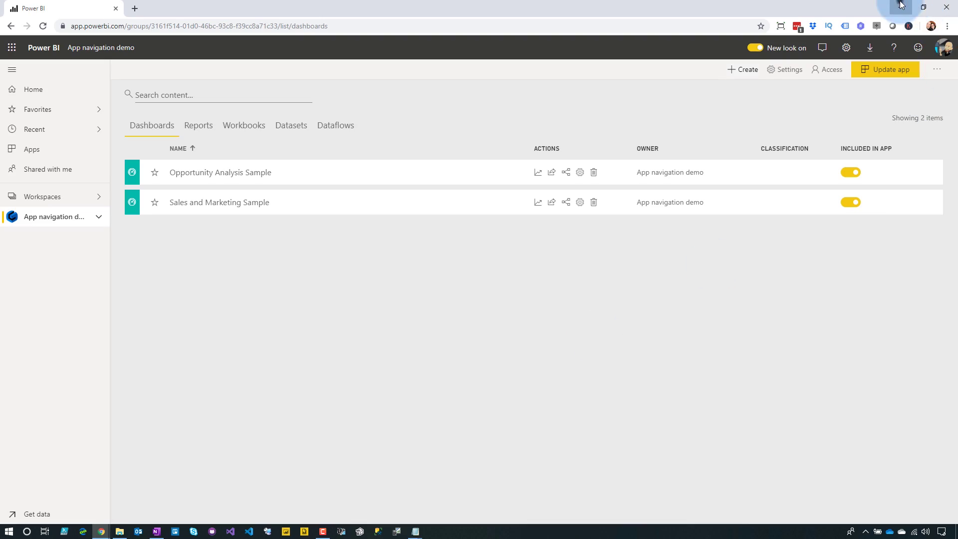
# - Start a report in Power BI Desktop from the template file on the desktop and connect it to the certified AdventureWorks Power BI dataset
pyautogui.click(901, 6)
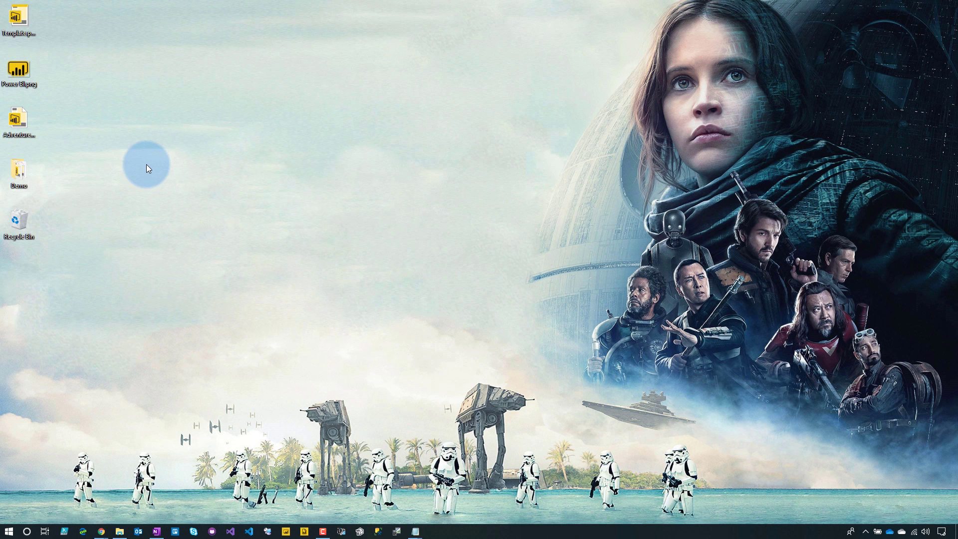
pyautogui.doubleClick(19, 17)
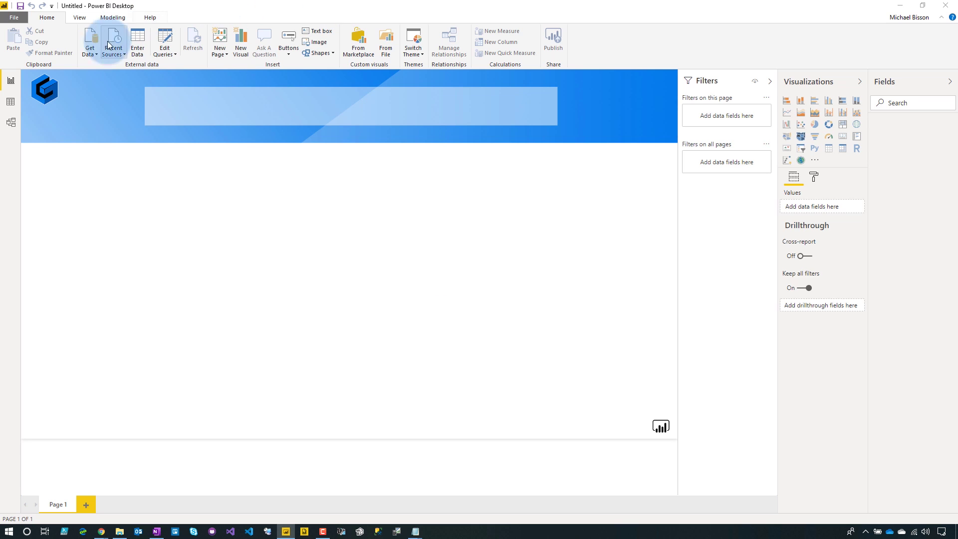
pyautogui.click(87, 52)
pyautogui.click(141, 103)
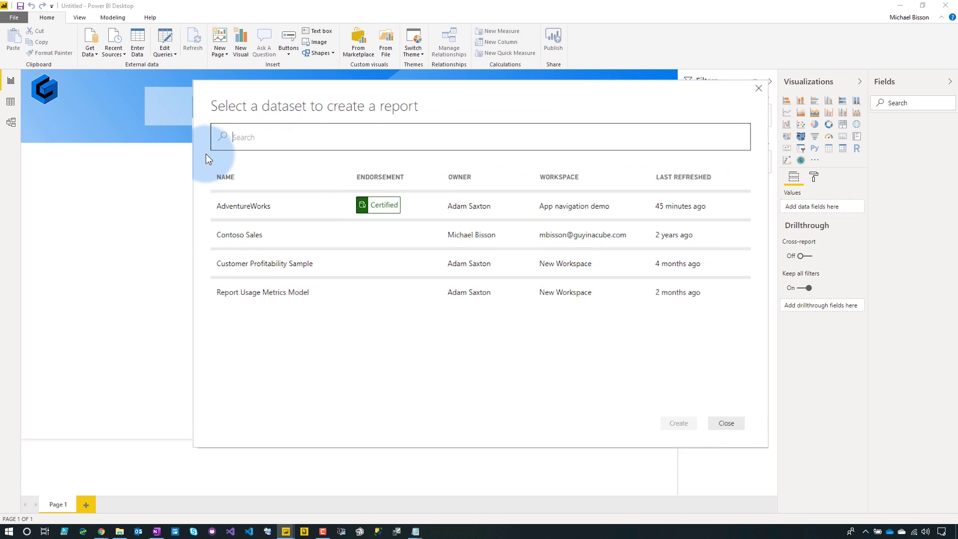
pyautogui.click(305, 215)
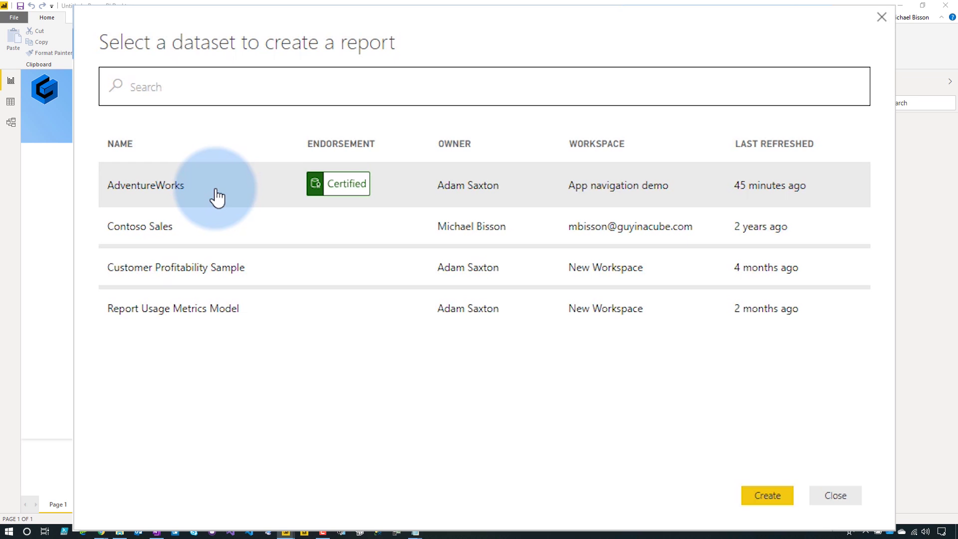
pyautogui.click(770, 499)
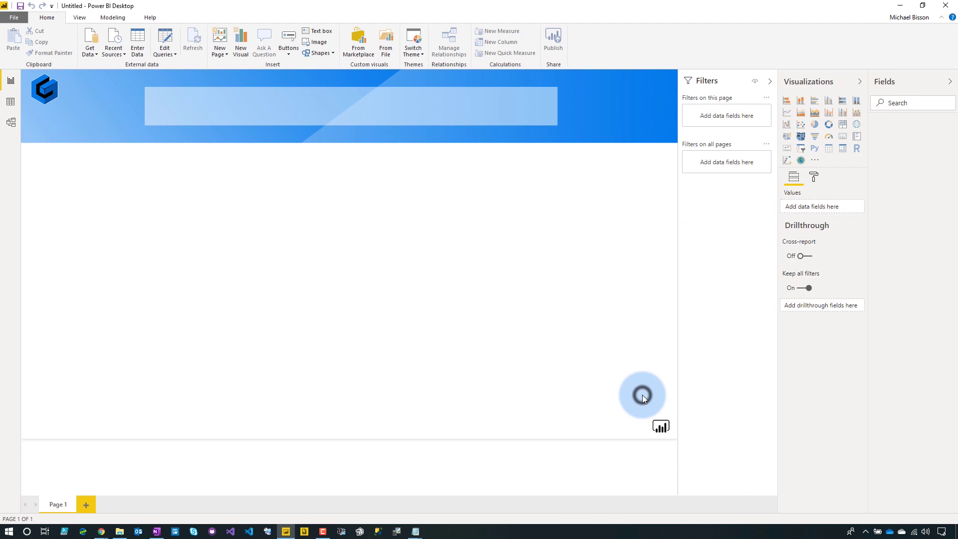
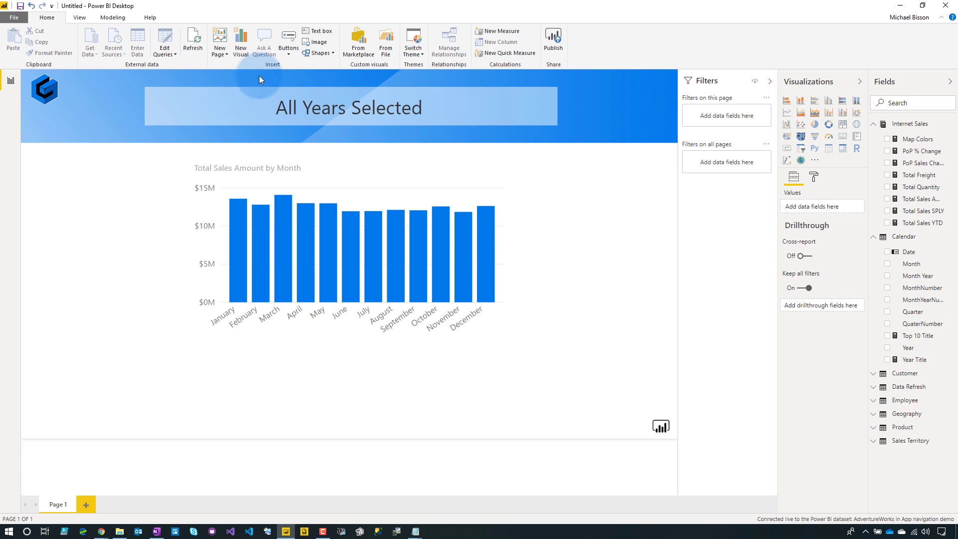
# - Save the report as Build Permissions and publish it to New Workspace
pyautogui.click(20, 6)
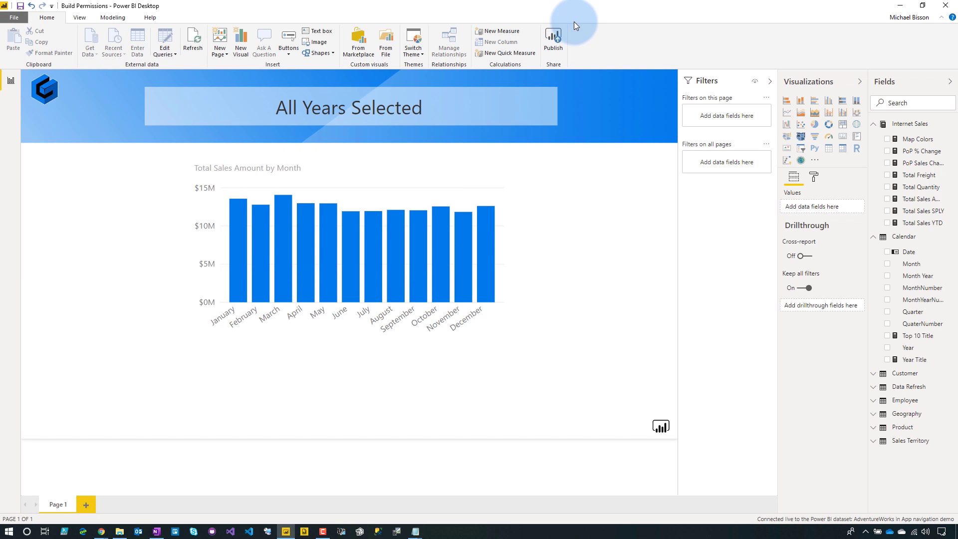
pyautogui.click(555, 35)
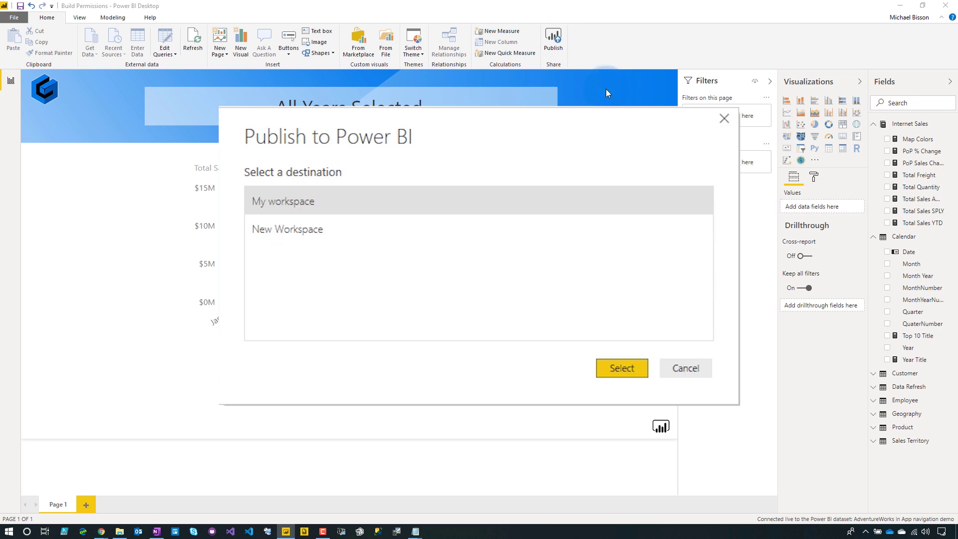
pyautogui.click(290, 228)
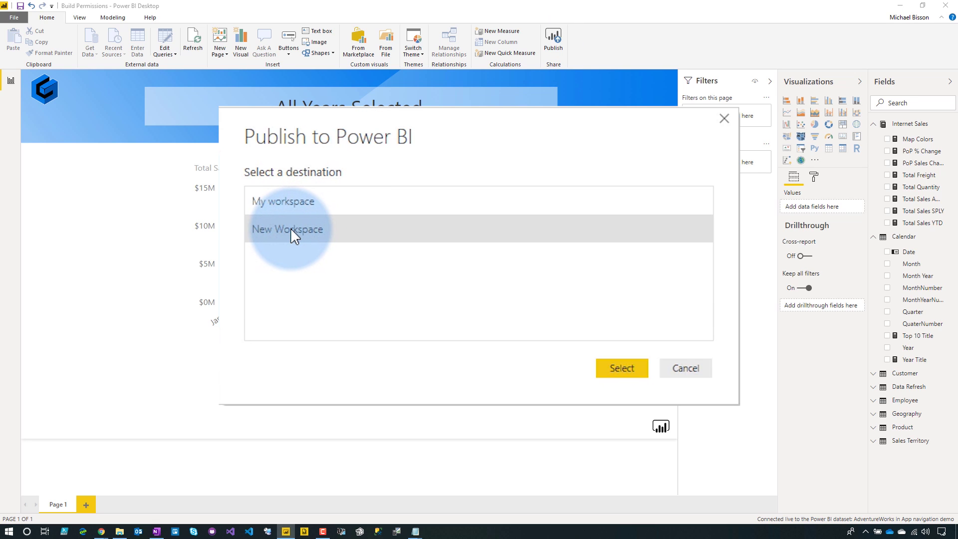
pyautogui.click(622, 369)
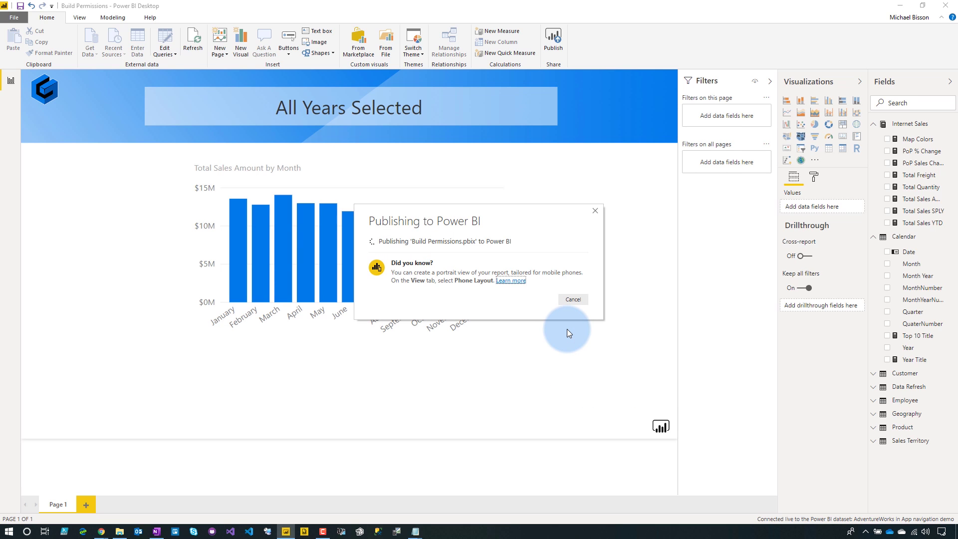
pyautogui.click(584, 316)
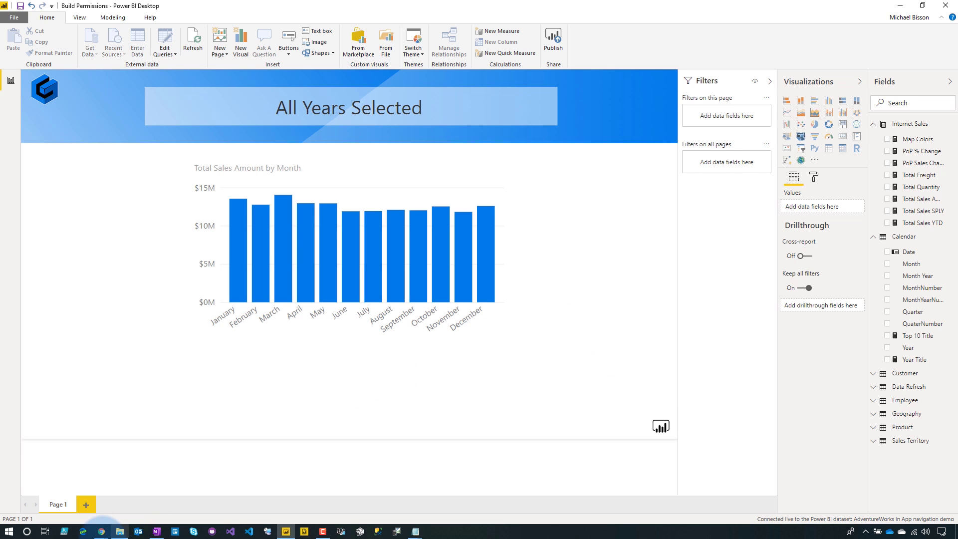
# - Switch to the incognito Chrome window with the Power BI service and check the available workspaces and the signed-in account
pyautogui.moveTo(102, 532)
pyautogui.click(143, 505)
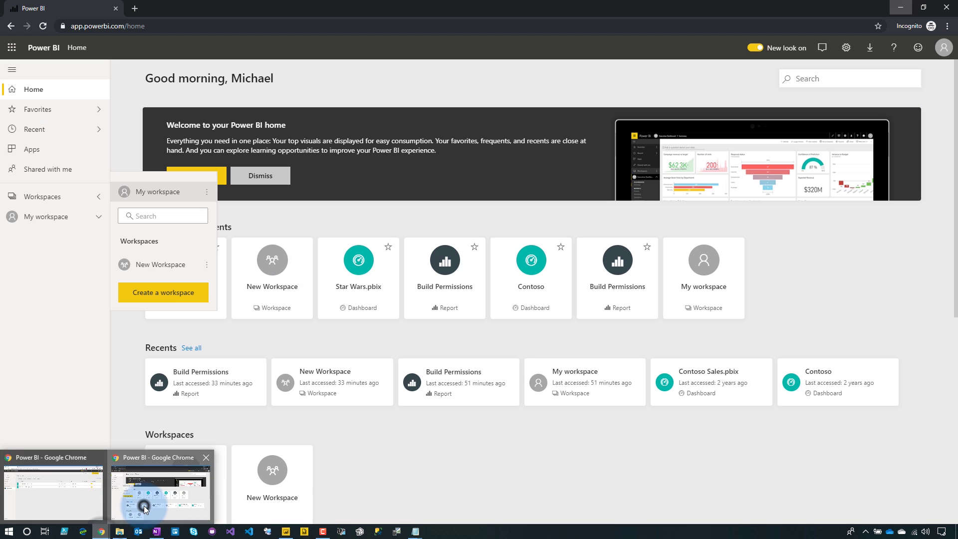
pyautogui.click(63, 200)
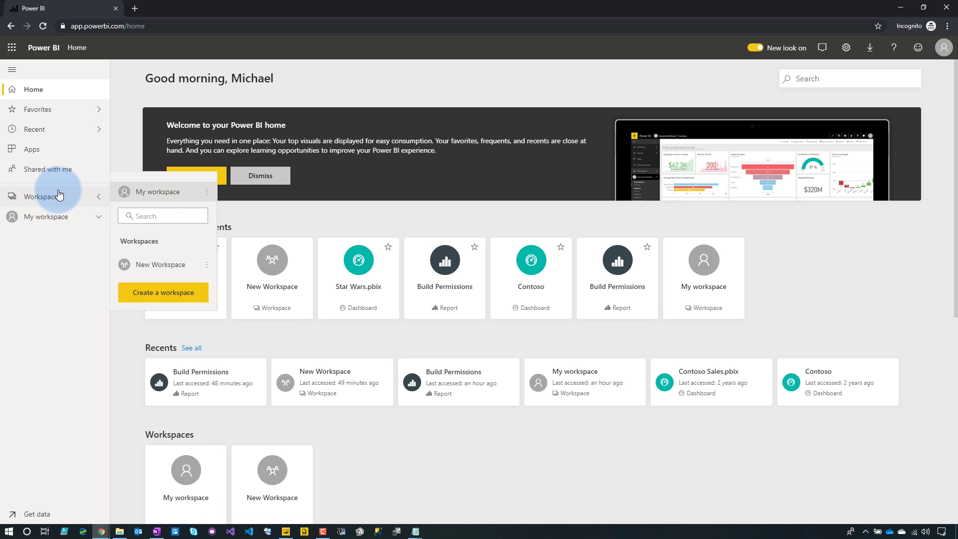
pyautogui.click(950, 47)
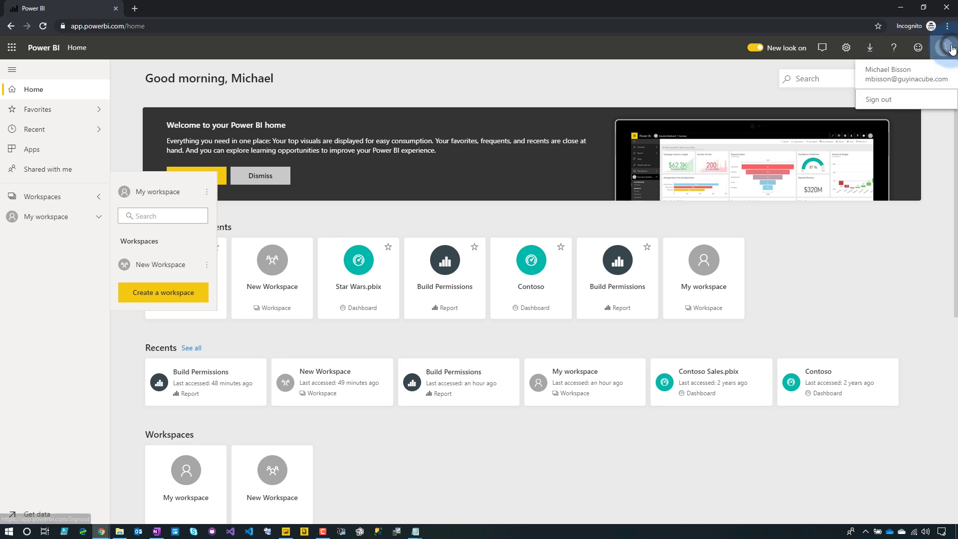
pyautogui.click(193, 240)
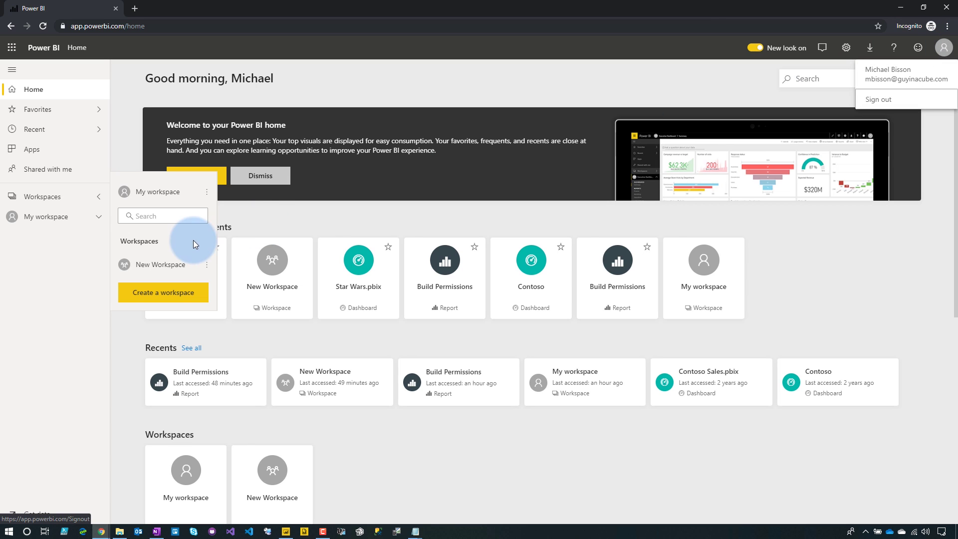
# - Open the Build Permissions report in New Workspace, then view the datasets listed in that workspace
pyautogui.click(59, 195)
pyautogui.click(135, 264)
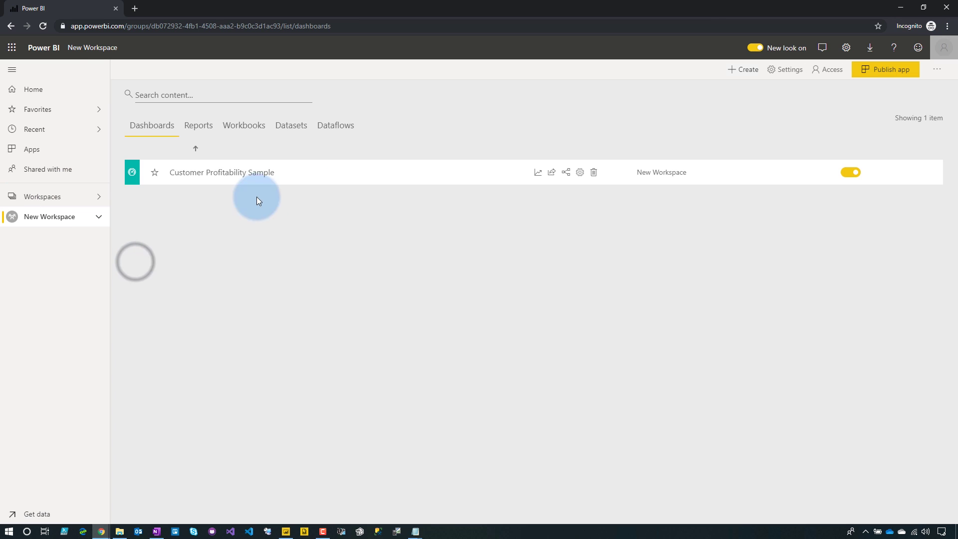
pyautogui.click(198, 125)
pyautogui.click(222, 175)
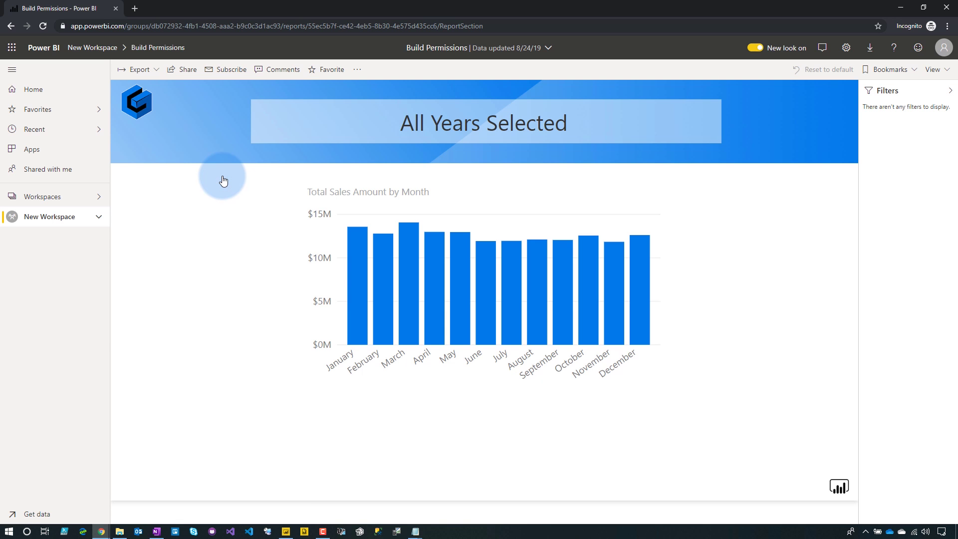
pyautogui.click(37, 216)
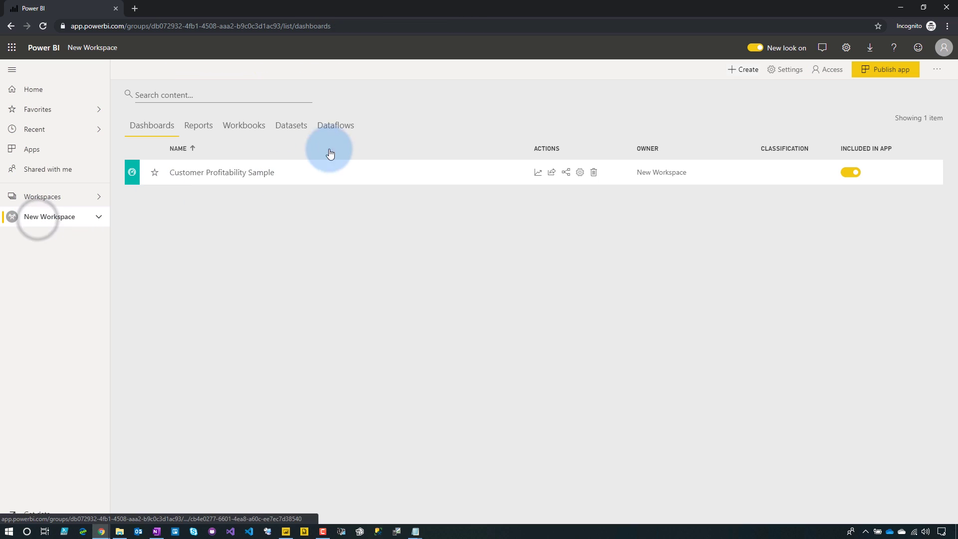
pyautogui.click(301, 130)
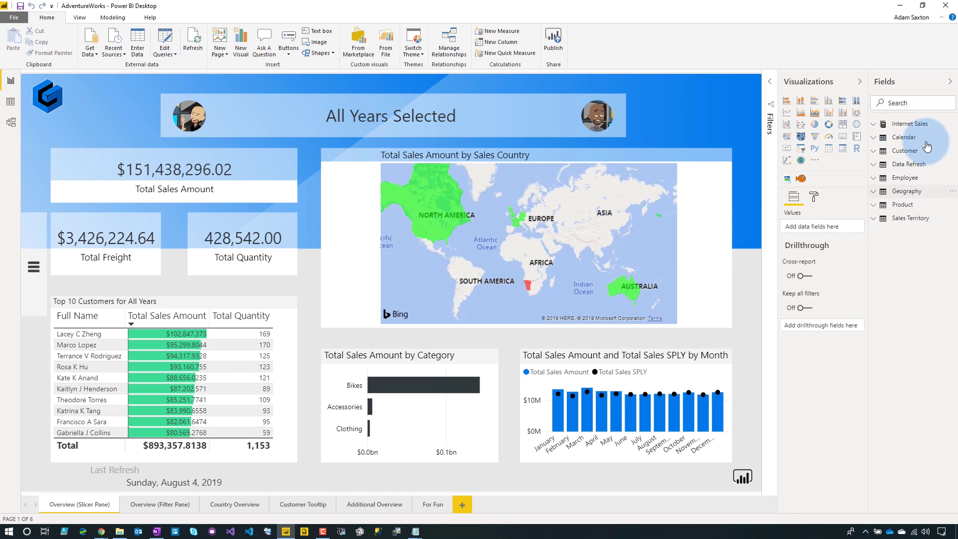
# - In the AdventureWorks Power BI Desktop file, replace the Calendar table's DAX formula with the full text of date table - auto - expanded.txt from Notepad
pyautogui.click(904, 137)
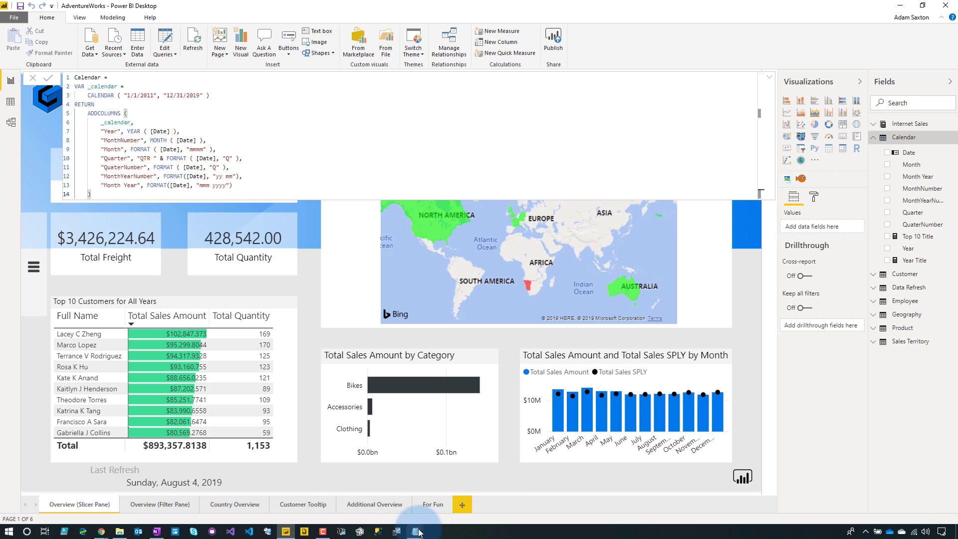
pyautogui.moveTo(414, 529)
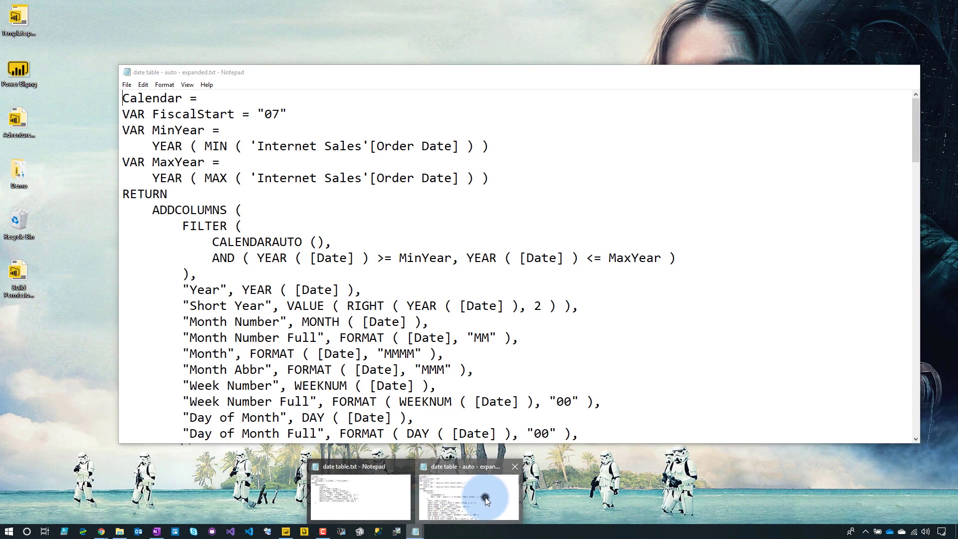
pyautogui.click(485, 497)
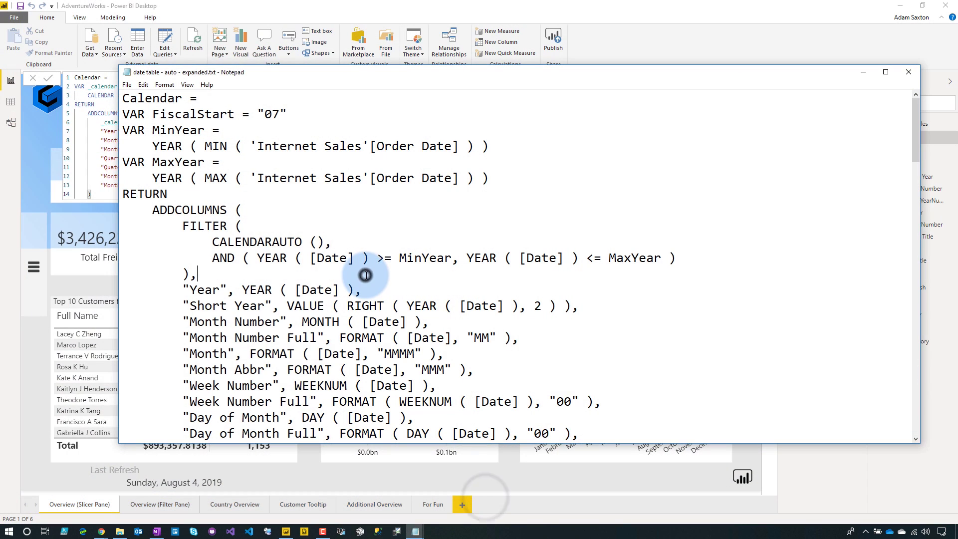
pyautogui.hotkey('ctrl', 'a')
pyautogui.hotkey('ctrl', 'c')
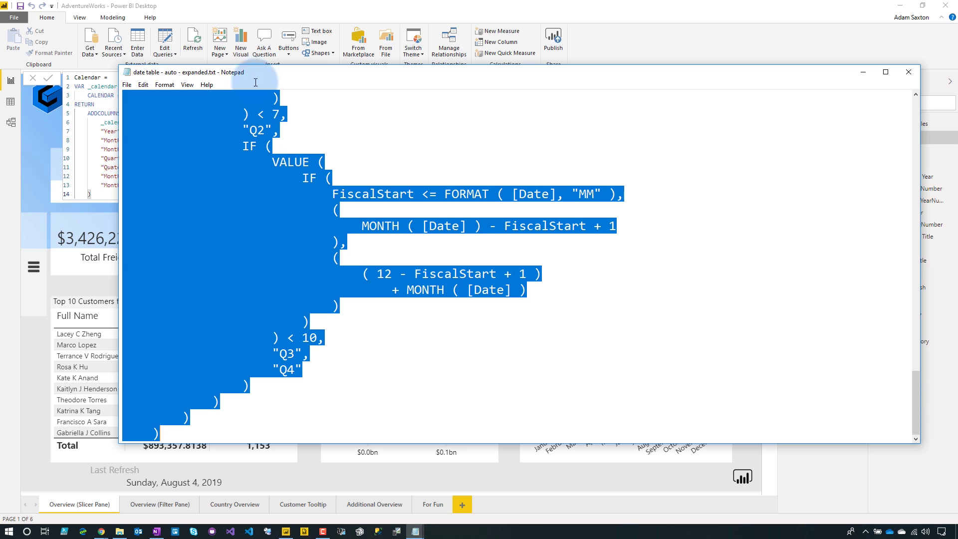
pyautogui.click(299, 10)
pyautogui.hotkey('ctrl', 'a')
pyautogui.hotkey('ctrl', 'v')
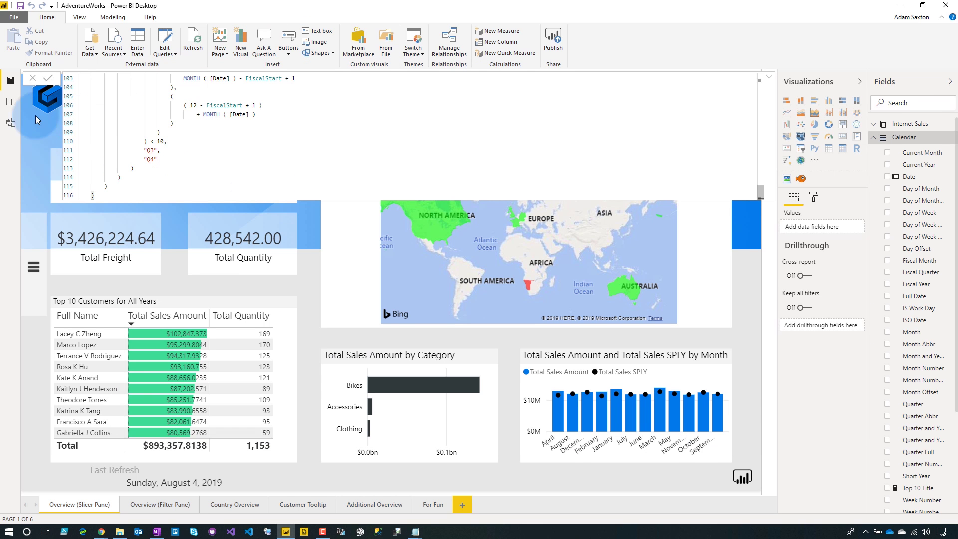
# - Sort the Calendar table's Month column by Month Number in the data view and return to the report view
pyautogui.click(6, 98)
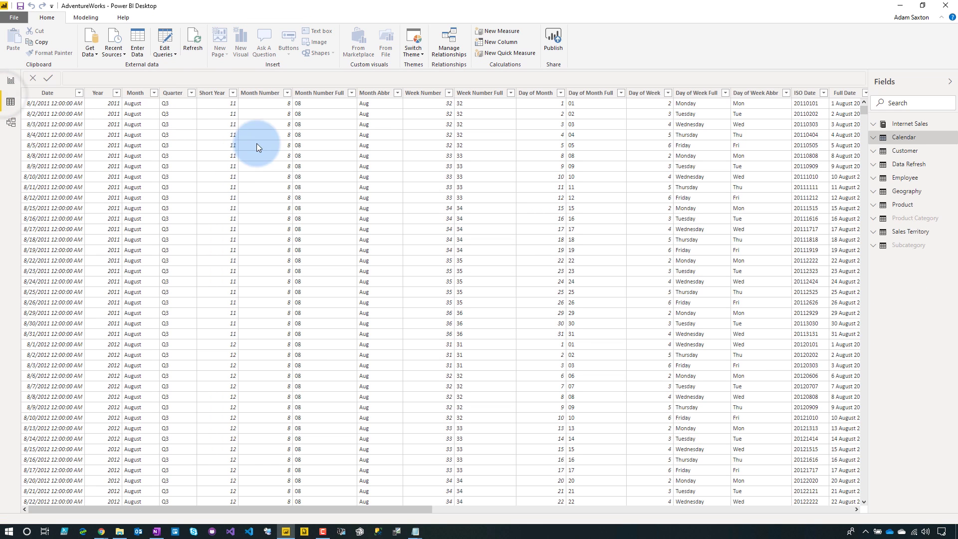
pyautogui.click(136, 95)
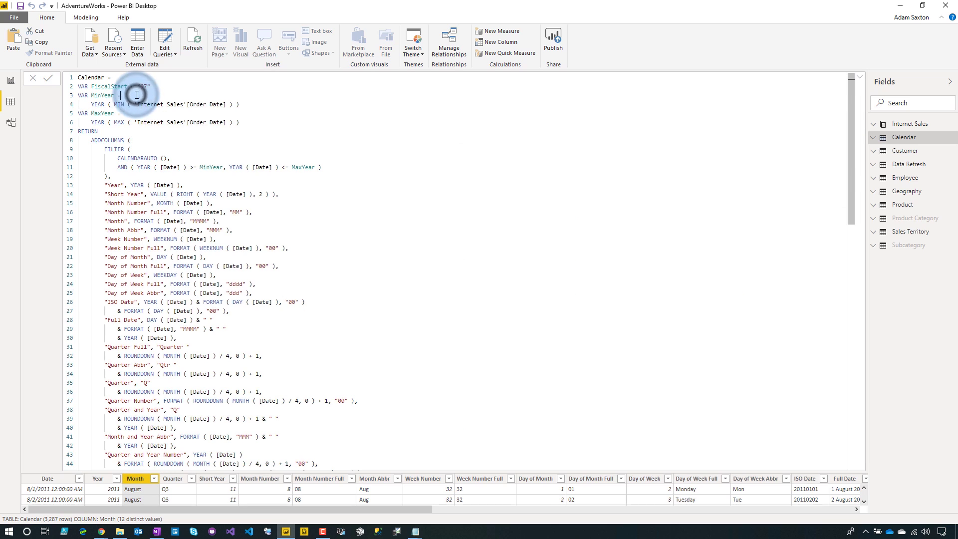
pyautogui.click(859, 78)
pyautogui.click(85, 18)
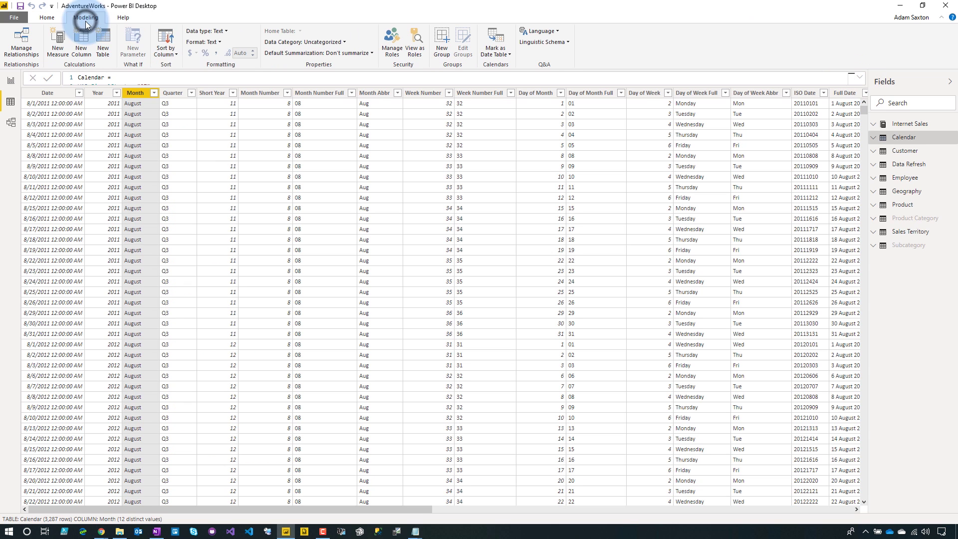
pyautogui.click(167, 50)
pyautogui.click(207, 114)
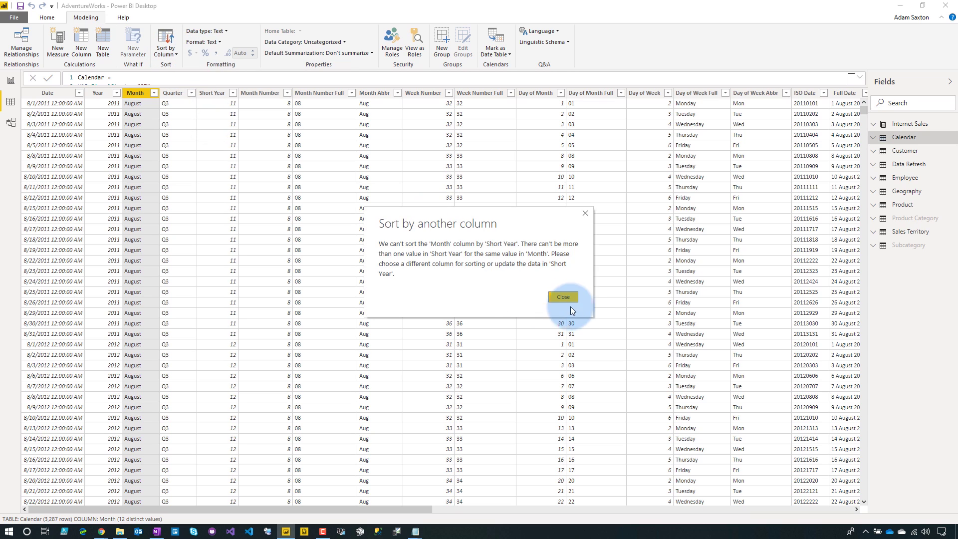
pyautogui.click(563, 297)
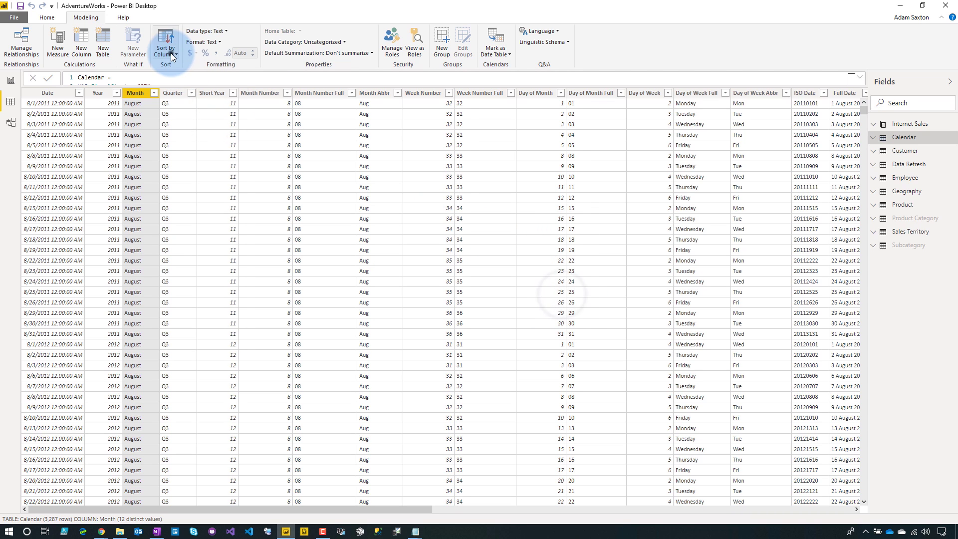
pyautogui.click(171, 52)
pyautogui.click(198, 128)
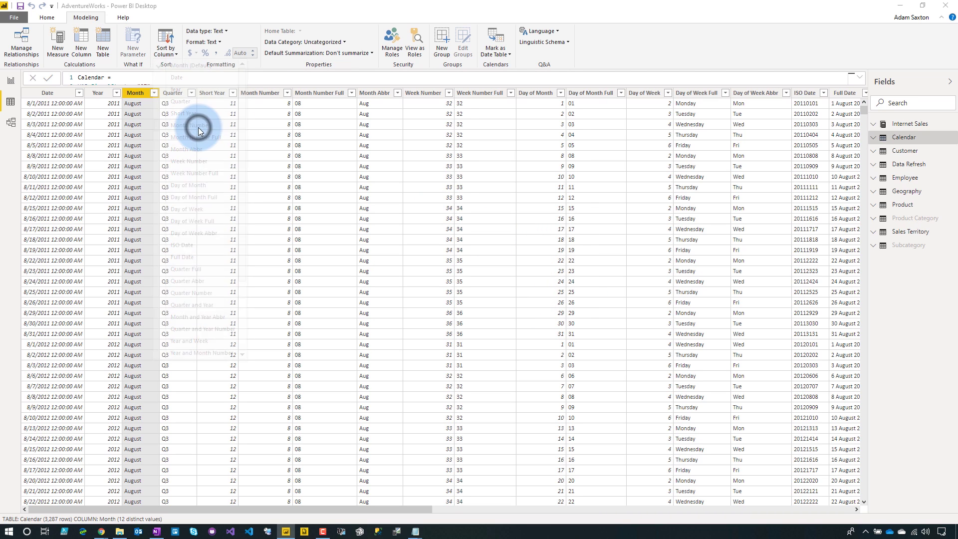
pyautogui.click(10, 81)
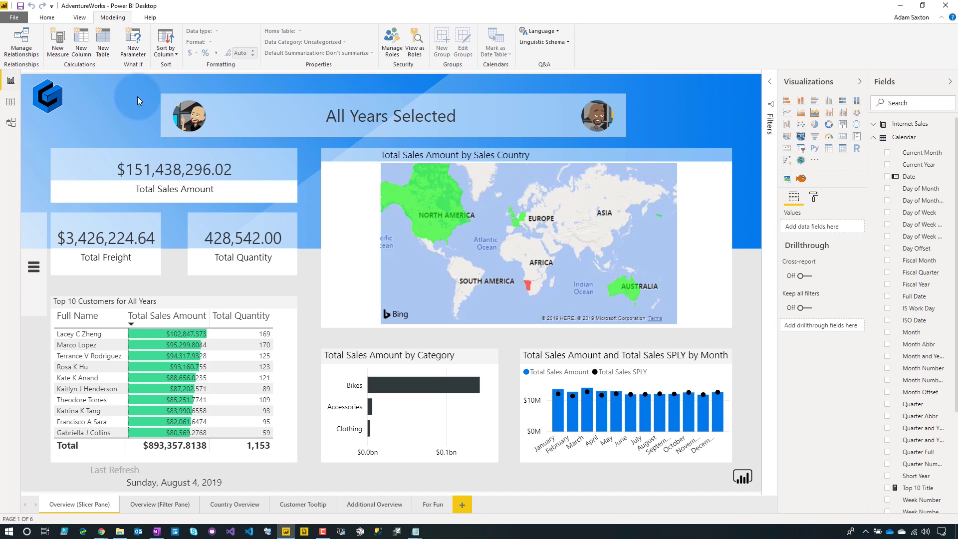
# - Save the AdventureWorks file and publish it to the App navigation demo workspace, replacing the existing AdventureWorks dataset
pyautogui.click(20, 6)
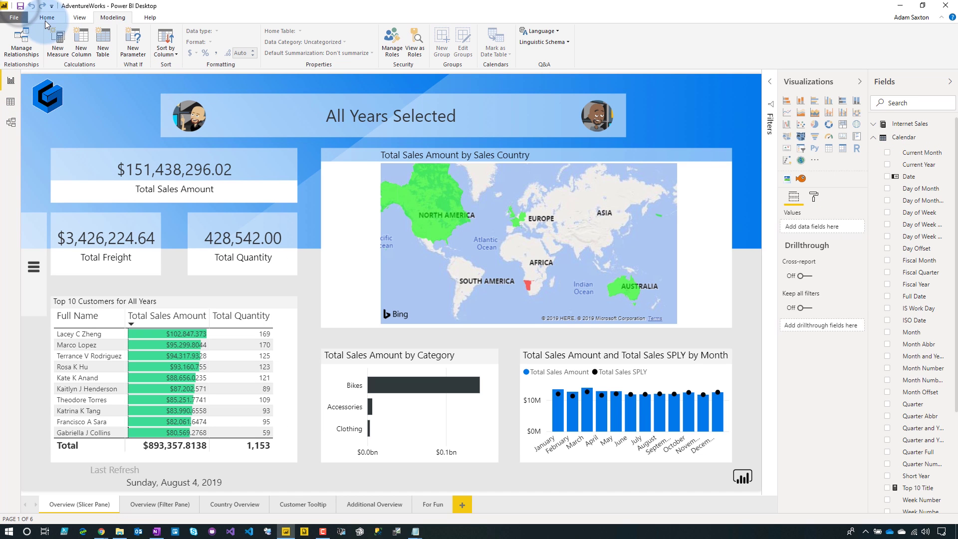
pyautogui.click(47, 18)
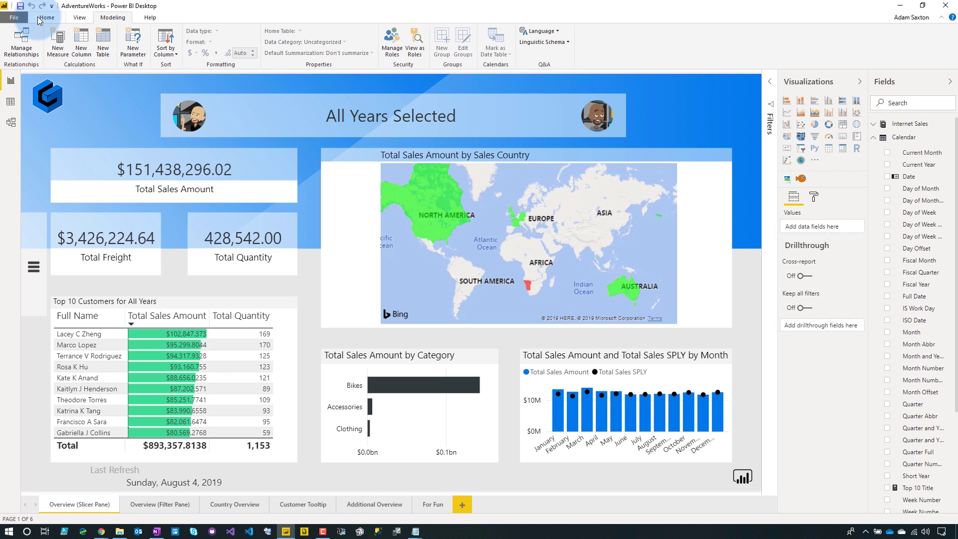
pyautogui.click(557, 44)
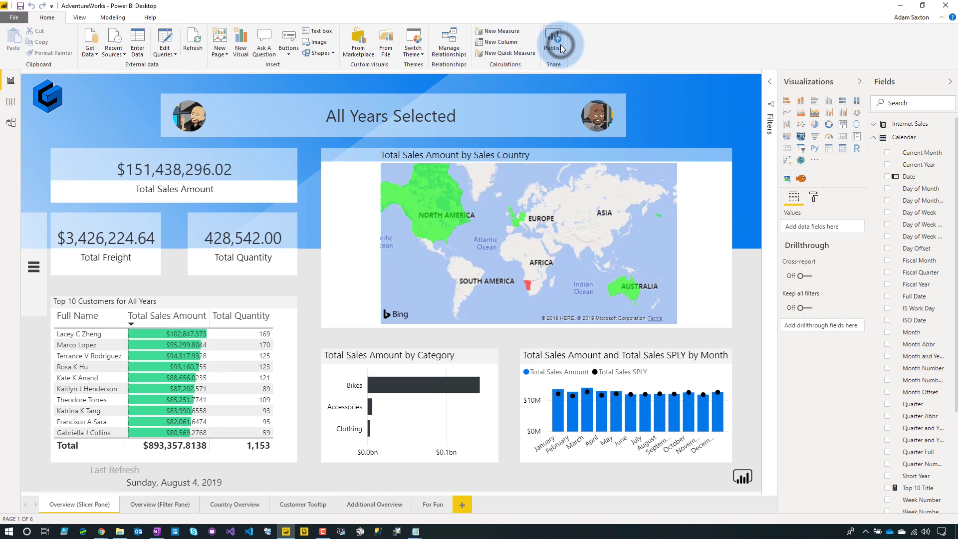
pyautogui.click(378, 246)
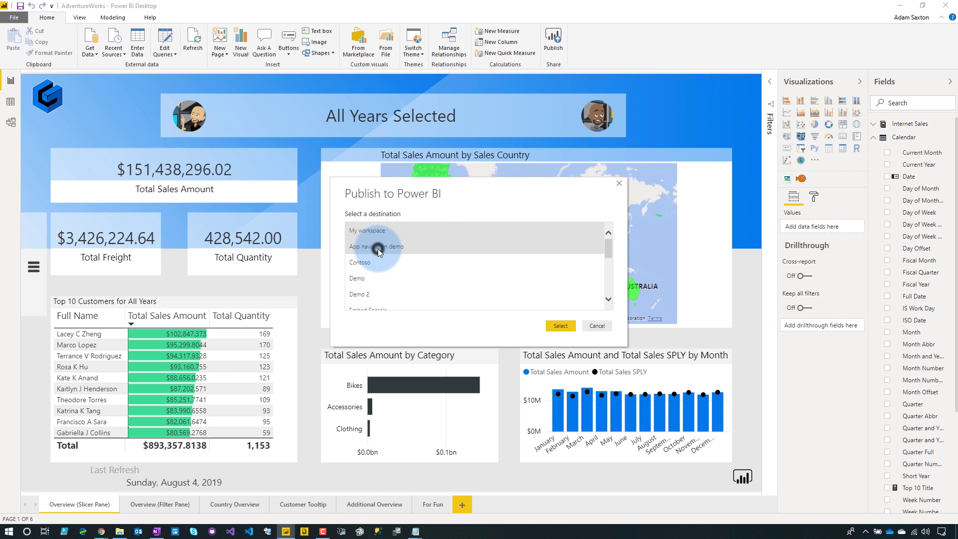
pyautogui.click(561, 326)
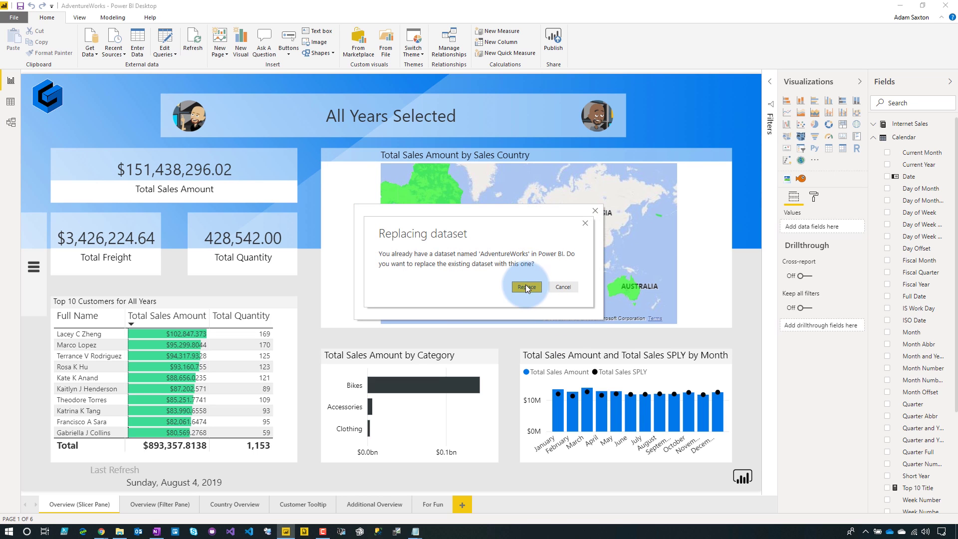
pyautogui.click(519, 287)
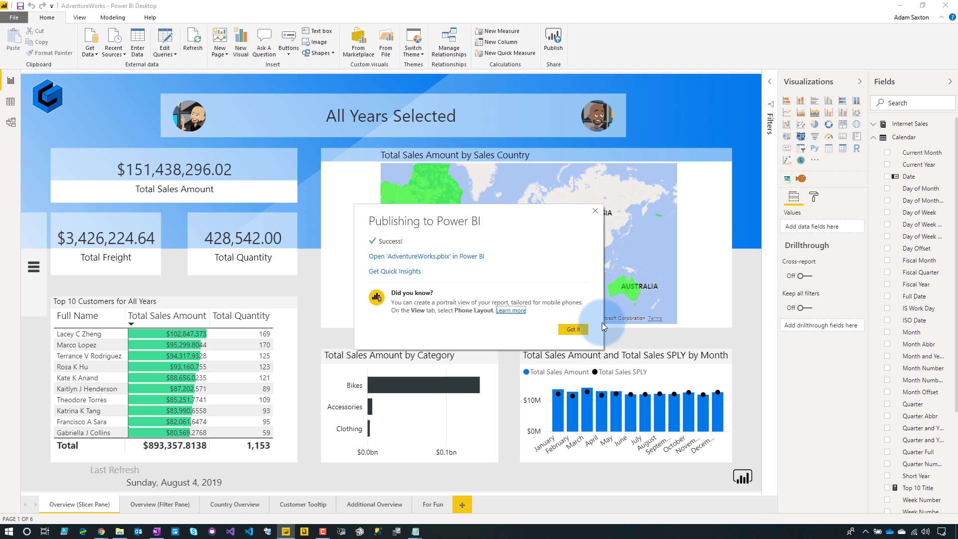
pyautogui.click(573, 330)
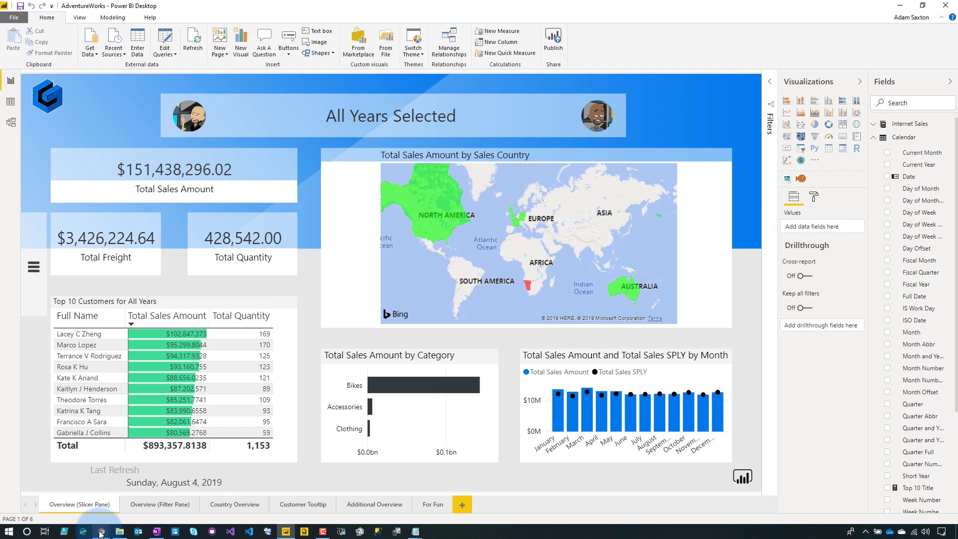
# - Switch to the regular Chrome window, reload the App navigation demo workspace, and view the permissions of its AdventureWorks dataset
pyautogui.click(100, 532)
pyautogui.click(54, 489)
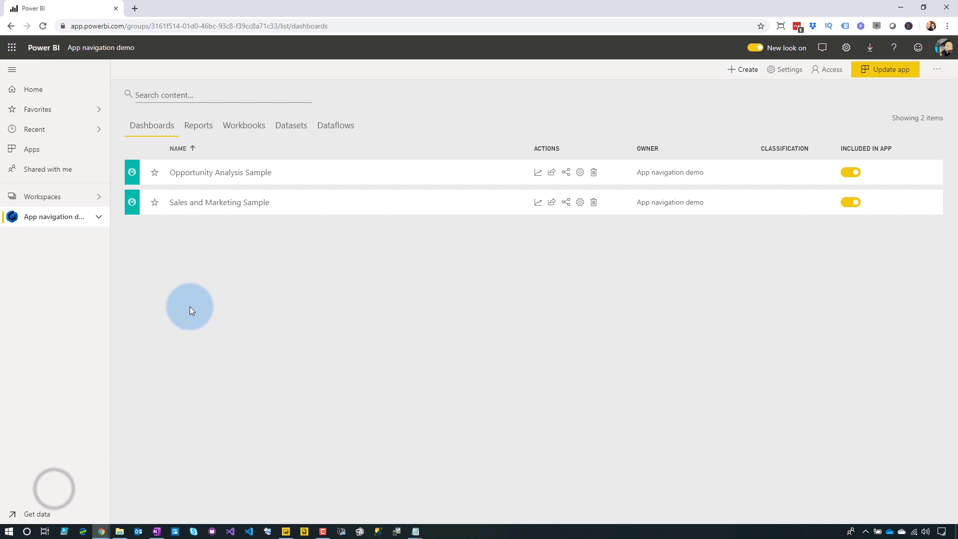
pyautogui.click(43, 28)
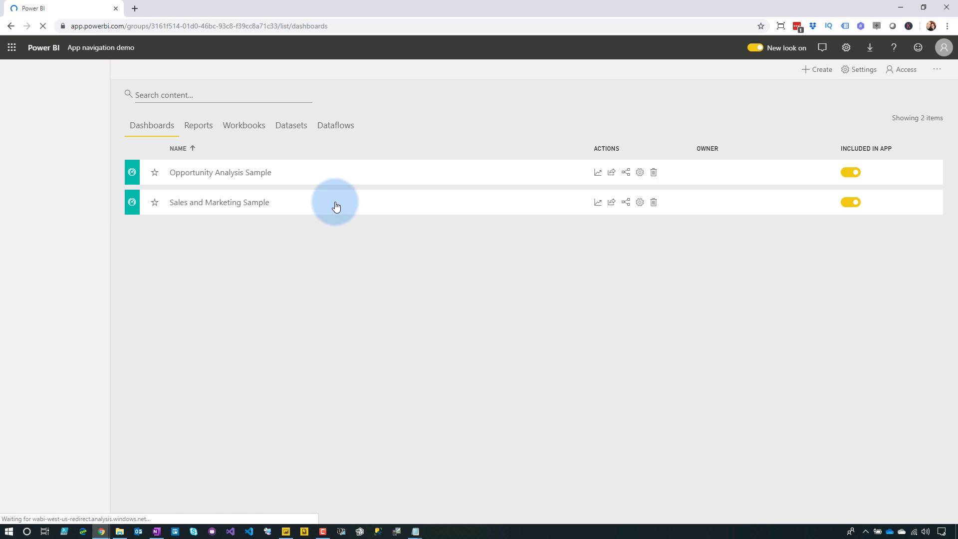
pyautogui.click(290, 125)
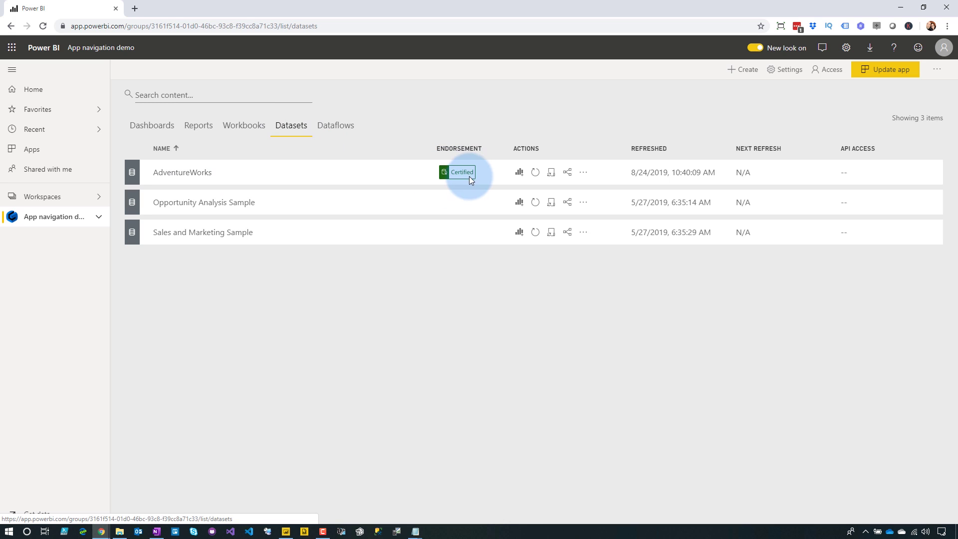
pyautogui.click(584, 172)
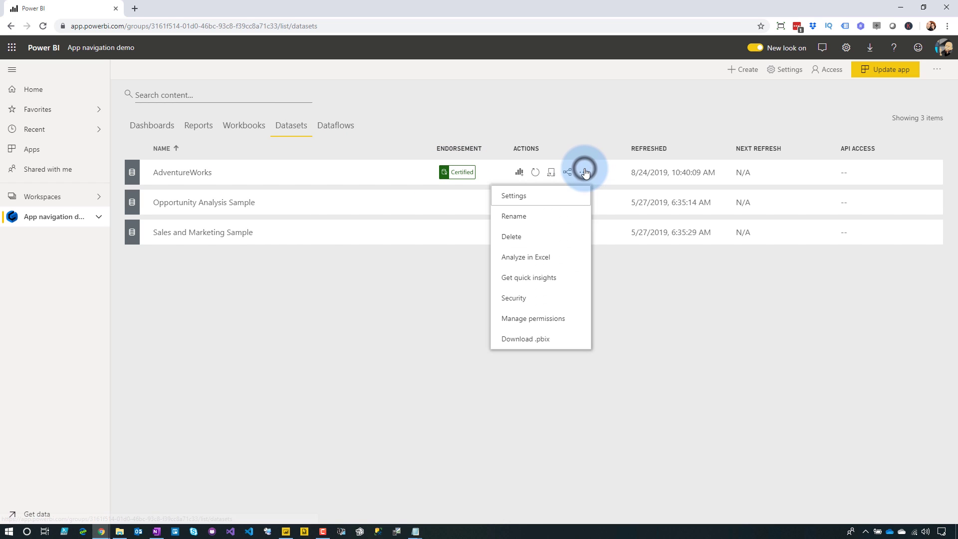
pyautogui.click(534, 321)
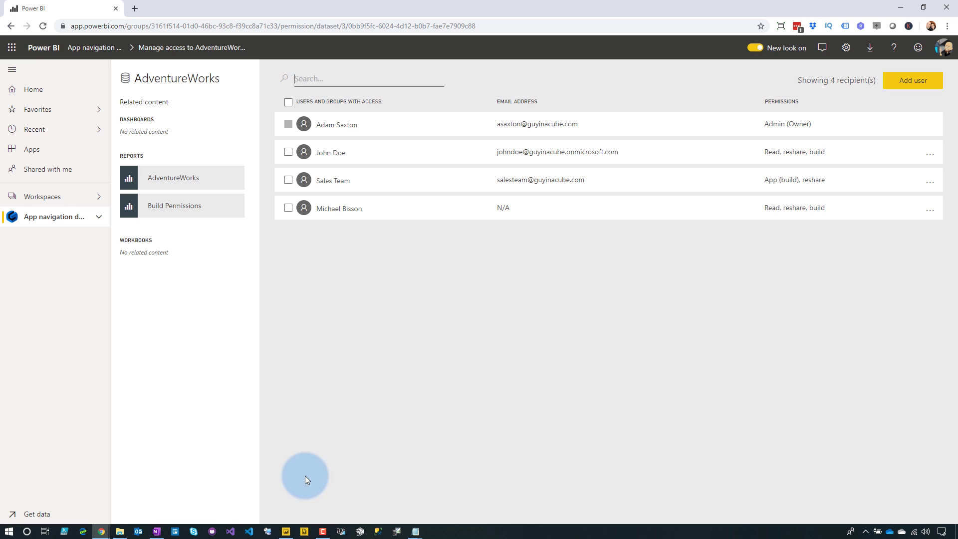
# - Switch to the incognito Chrome window, reload New Workspace, open the Build Permissions report, and highlight April in the sales chart
pyautogui.click(101, 532)
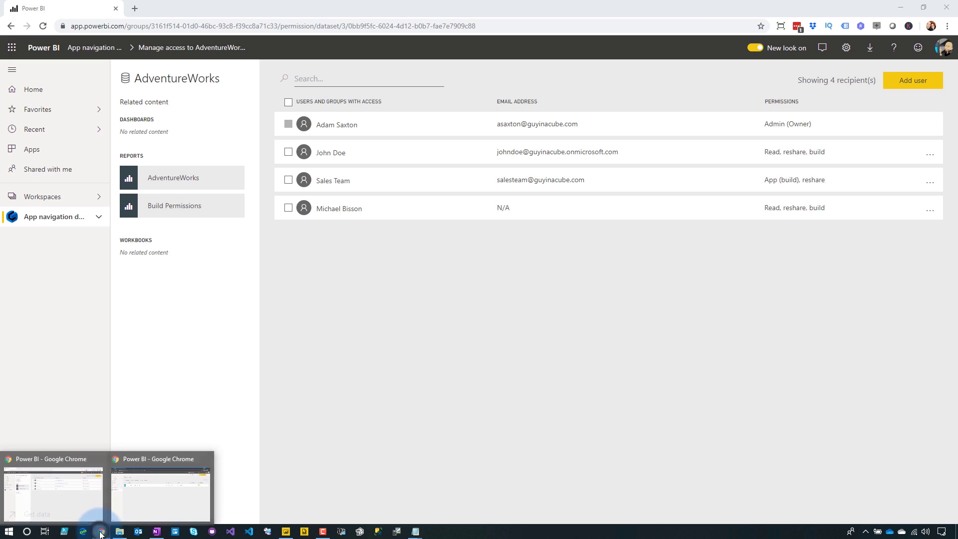
pyautogui.click(169, 494)
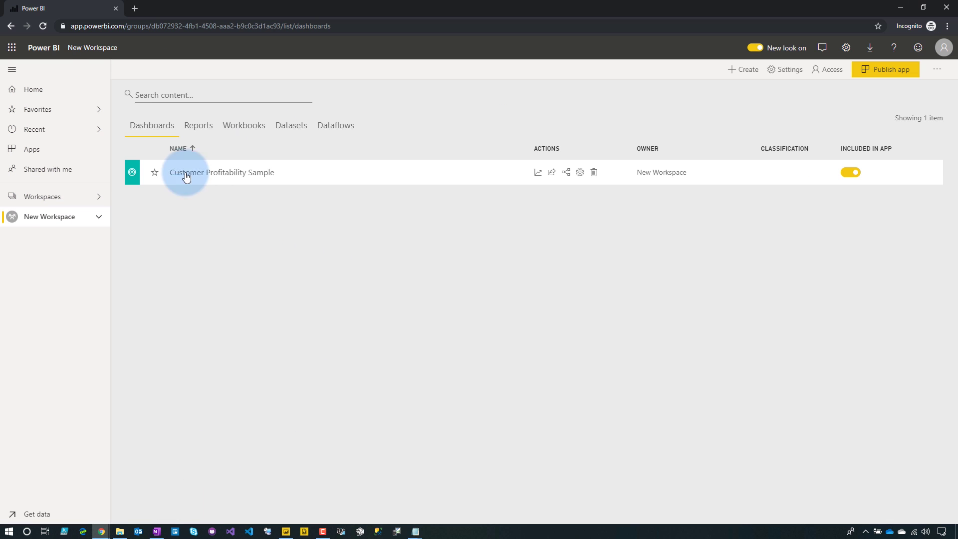
pyautogui.click(42, 26)
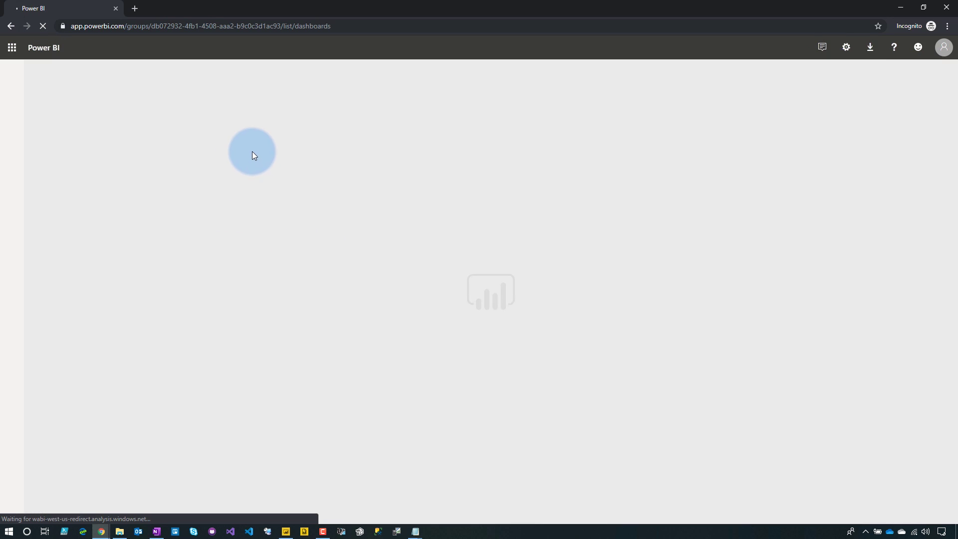
pyautogui.click(206, 125)
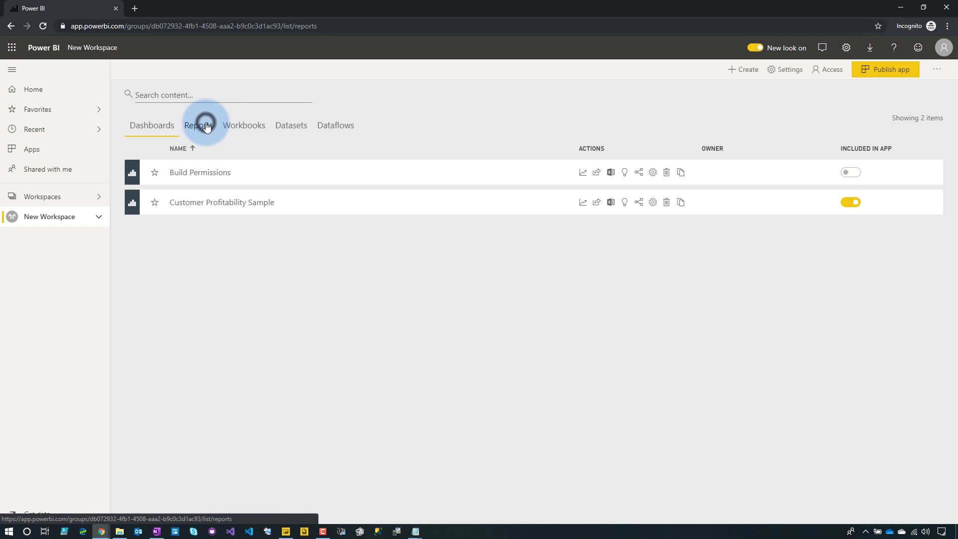
pyautogui.click(225, 173)
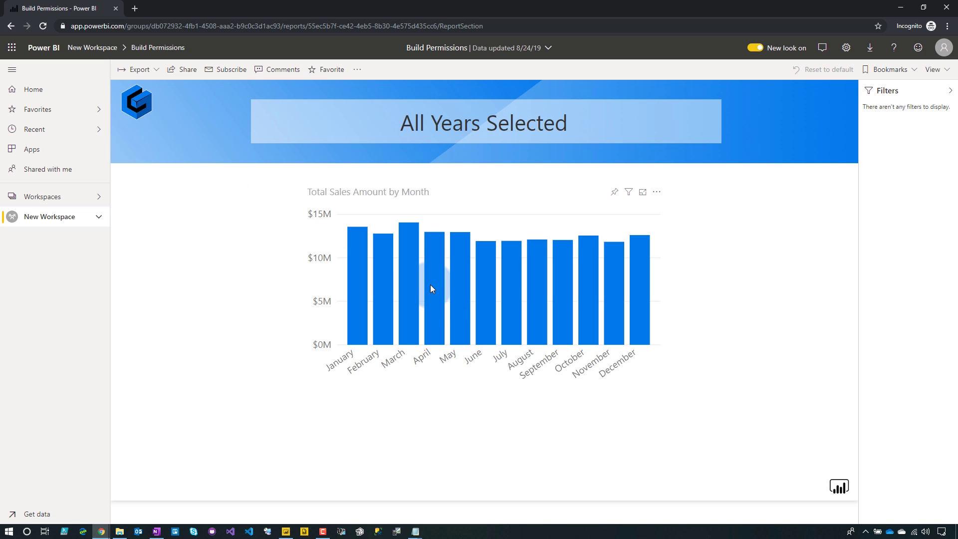
pyautogui.click(430, 284)
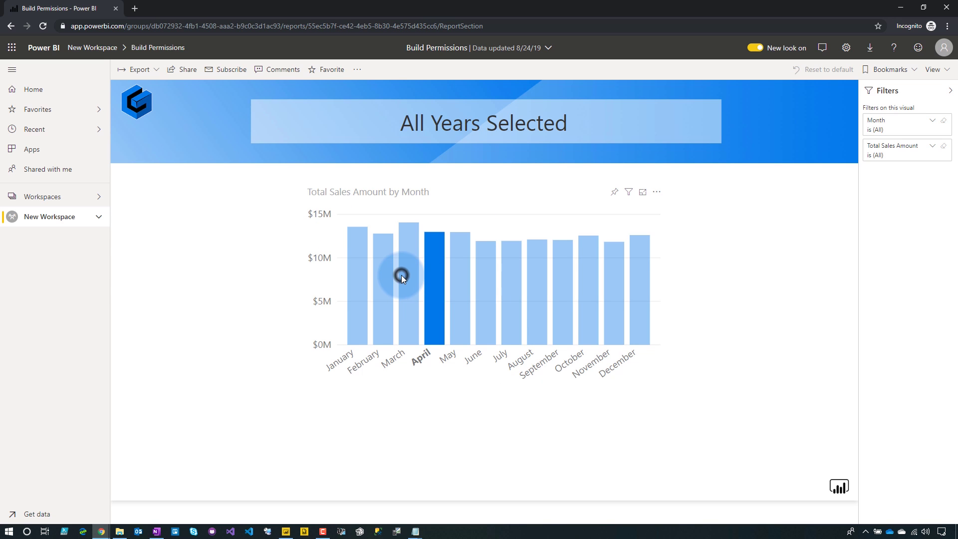